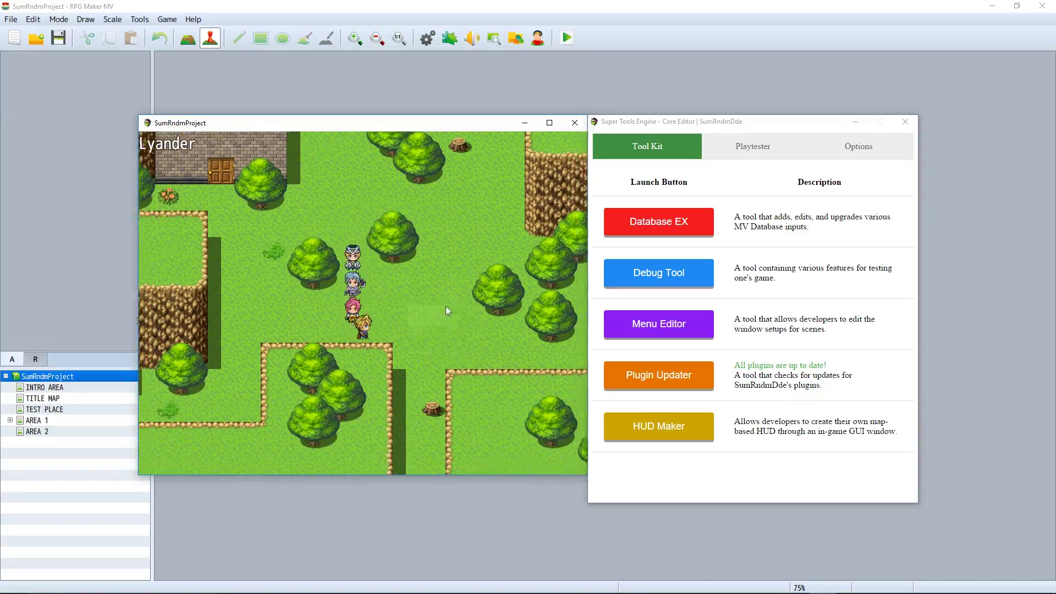
{"action": "left_click", "coordinate": [430, 257]}
{"action": "left_click", "coordinate": [252, 247]}
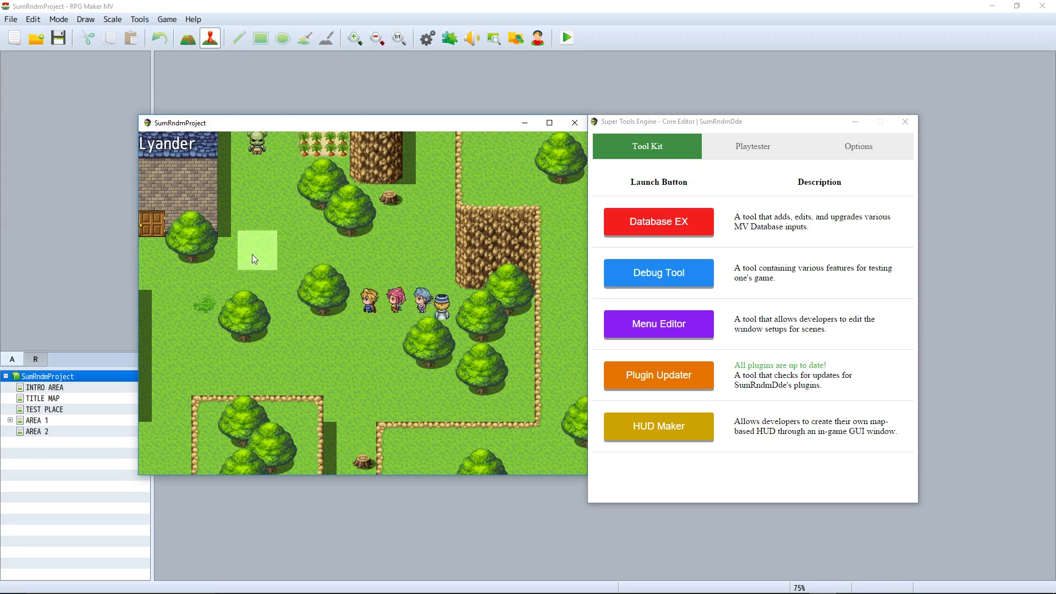
{"action": "left_click", "coordinate": [508, 391]}
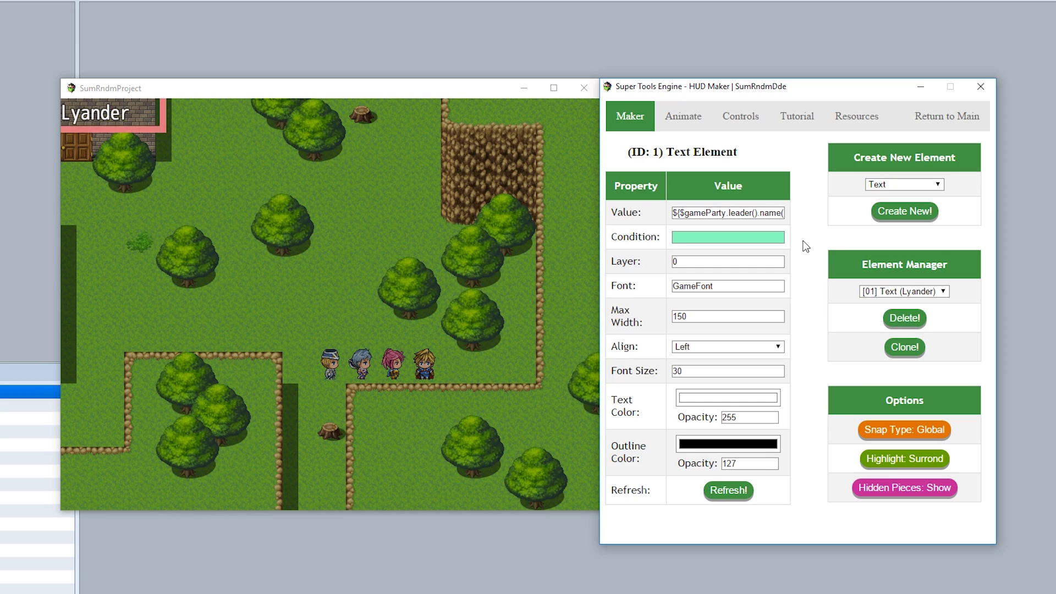
Step: Create a new Gauge element on the map HUD
{"action": "left_click", "coordinate": [880, 185]}
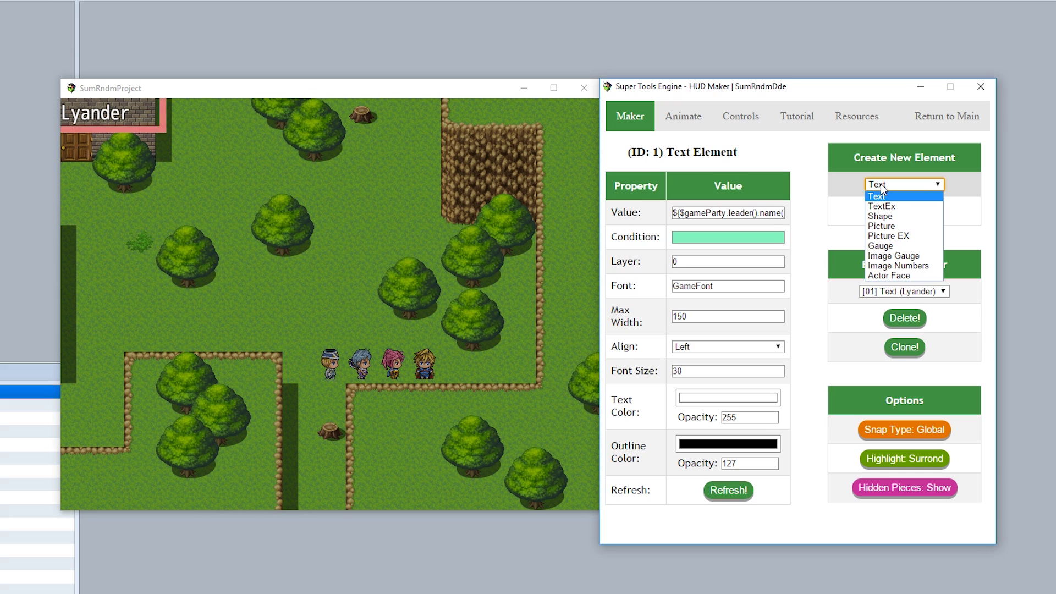
{"action": "left_click", "coordinate": [887, 245]}
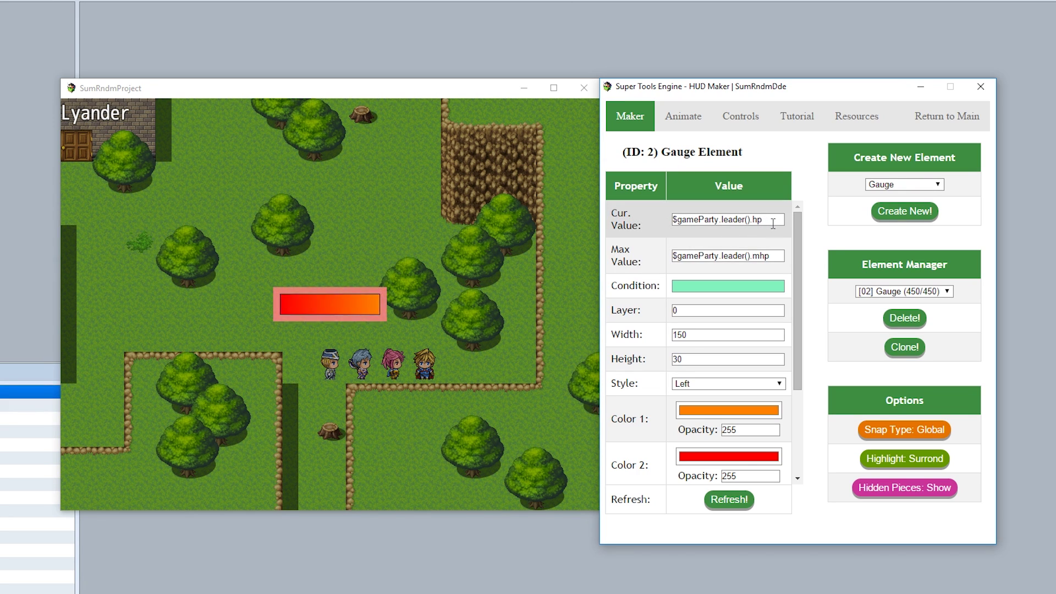
Step: Set the gauge's maximum value to 100 and its current value to 75, and refresh the element
{"action": "left_click_drag", "start_coordinate": [776, 254], "coordinate": [633, 264]}
{"action": "type", "text": "100"}
{"action": "key", "text": "shift+Tab"}
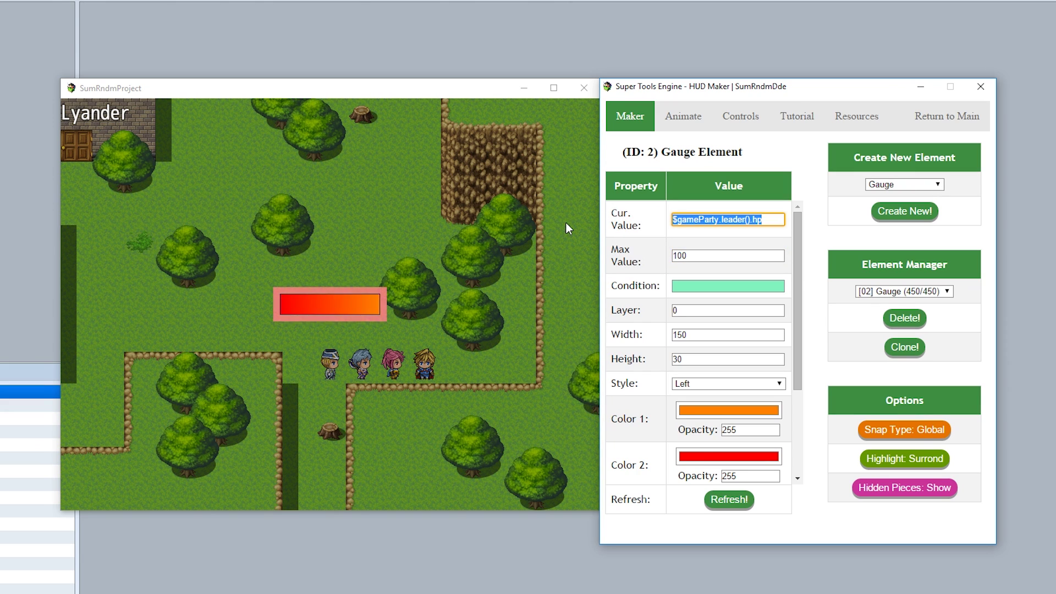
{"action": "type", "text": "75"}
{"action": "left_click", "coordinate": [728, 499]}
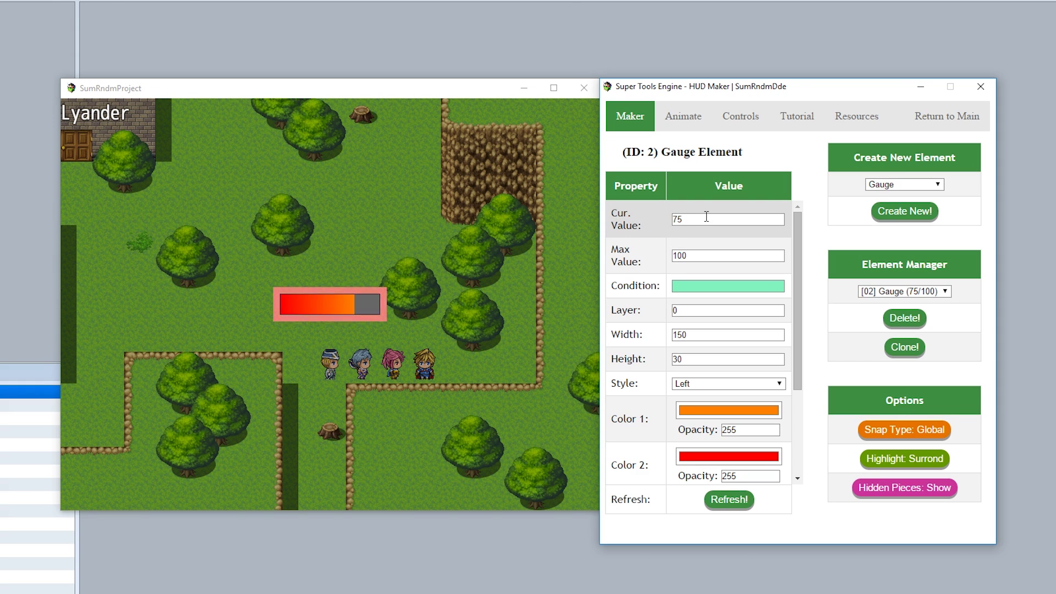
{"action": "key", "text": "Tab"}
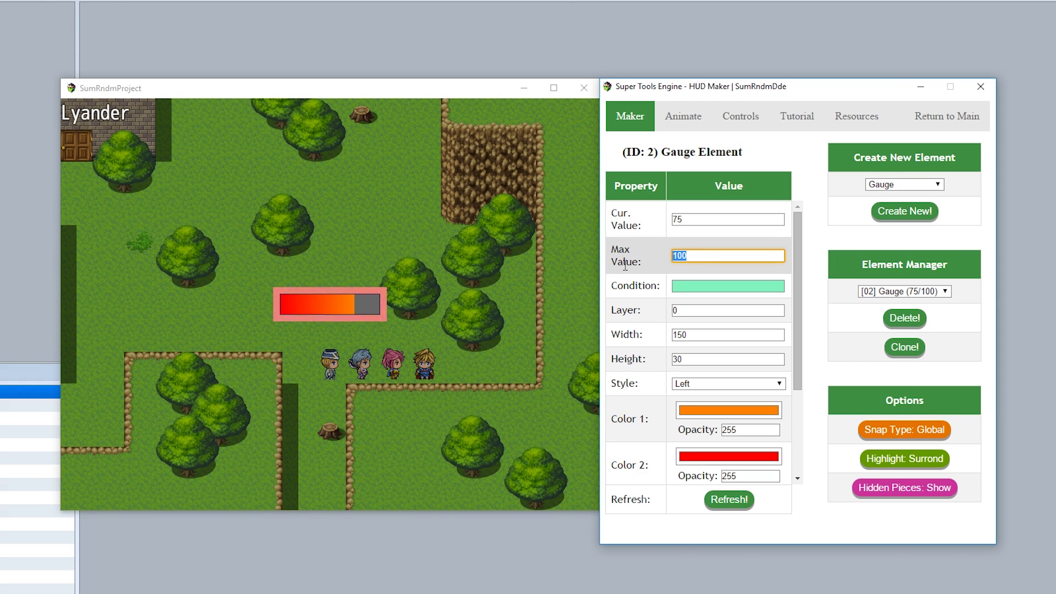
{"action": "left_click", "coordinate": [675, 220]}
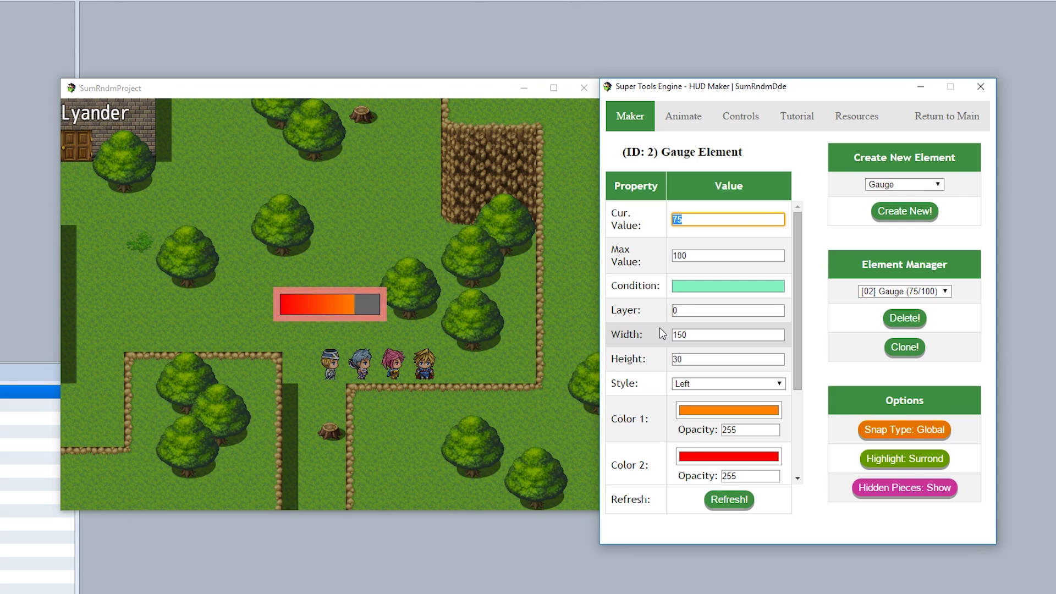
{"action": "left_click", "coordinate": [649, 307]}
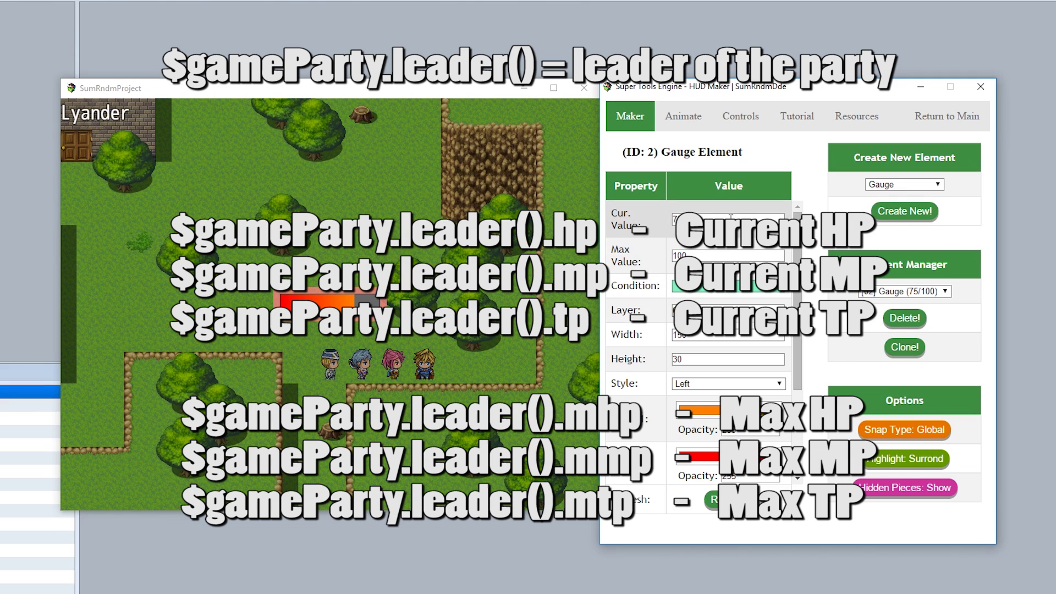
Step: Set the gauge's current value to $gameParty.leader().hp and its maximum value to $gameParty.leader().mhp, and refresh the element
{"action": "left_click_drag", "start_coordinate": [731, 218], "coordinate": [624, 219]}
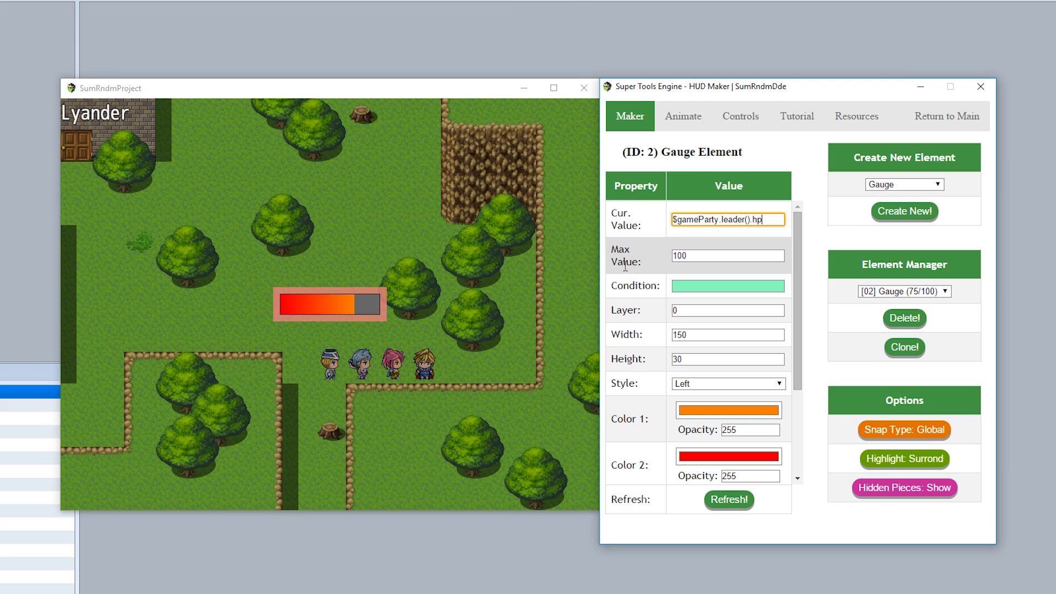
{"action": "left_click_drag", "start_coordinate": [762, 219], "coordinate": [638, 220]}
{"action": "key", "text": "ctrl+c"}
{"action": "double_click", "coordinate": [704, 255]}
{"action": "key", "text": "ctrl+v"}
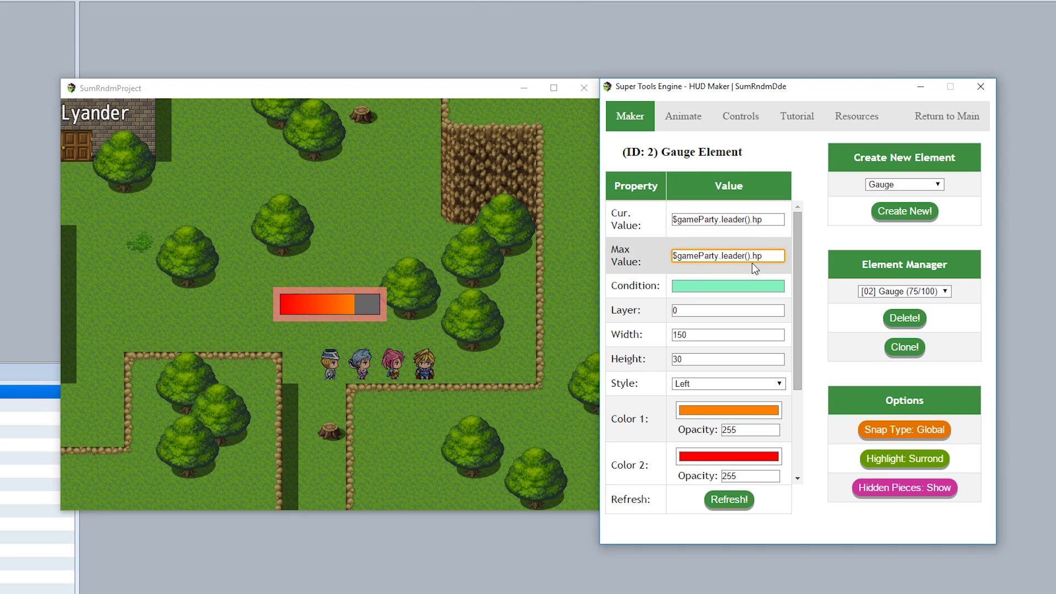
{"action": "left_click", "coordinate": [753, 257]}
{"action": "type", "text": "m"}
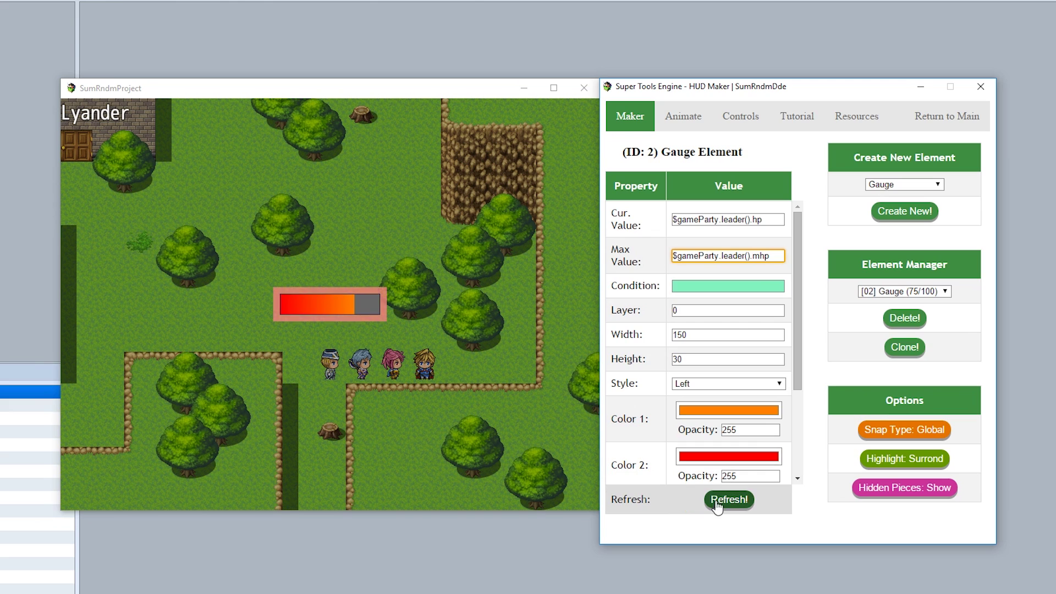
{"action": "left_click", "coordinate": [725, 501]}
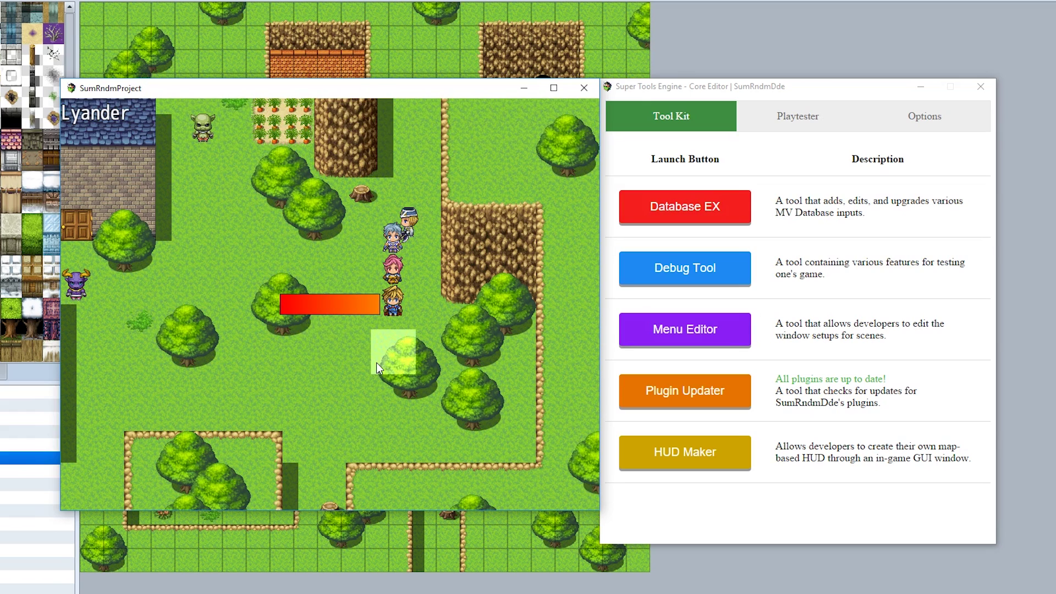
Step: Walk the party to the purple horned character below the house and run through its event to test the gauge
{"action": "left_click", "coordinate": [359, 389]}
{"action": "left_click", "coordinate": [343, 311]}
{"action": "left_click", "coordinate": [269, 329]}
{"action": "left_click", "coordinate": [257, 307]}
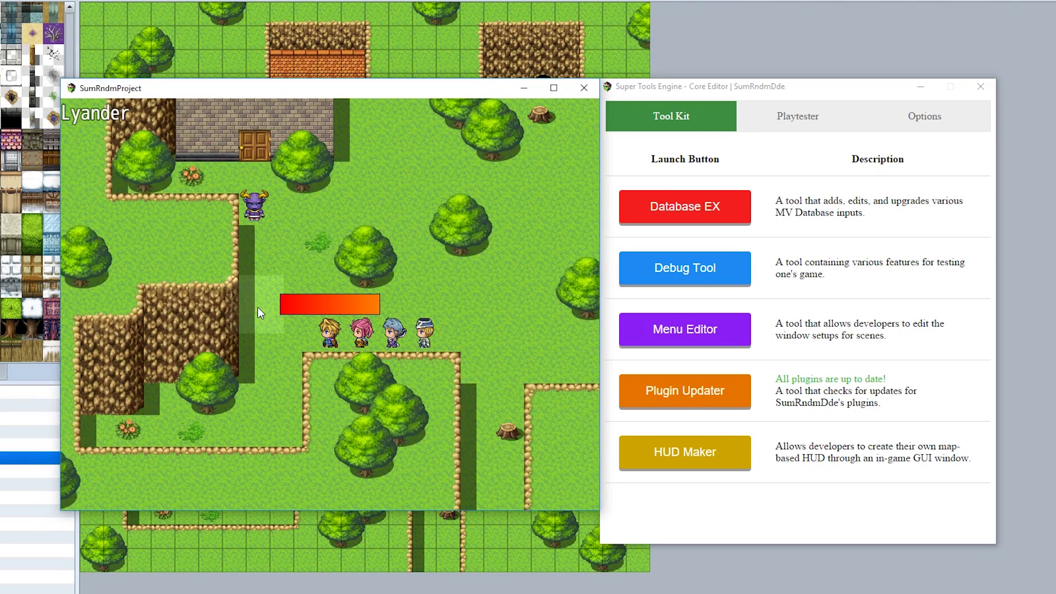
{"action": "left_click", "coordinate": [306, 240]}
{"action": "key", "text": "Return"}
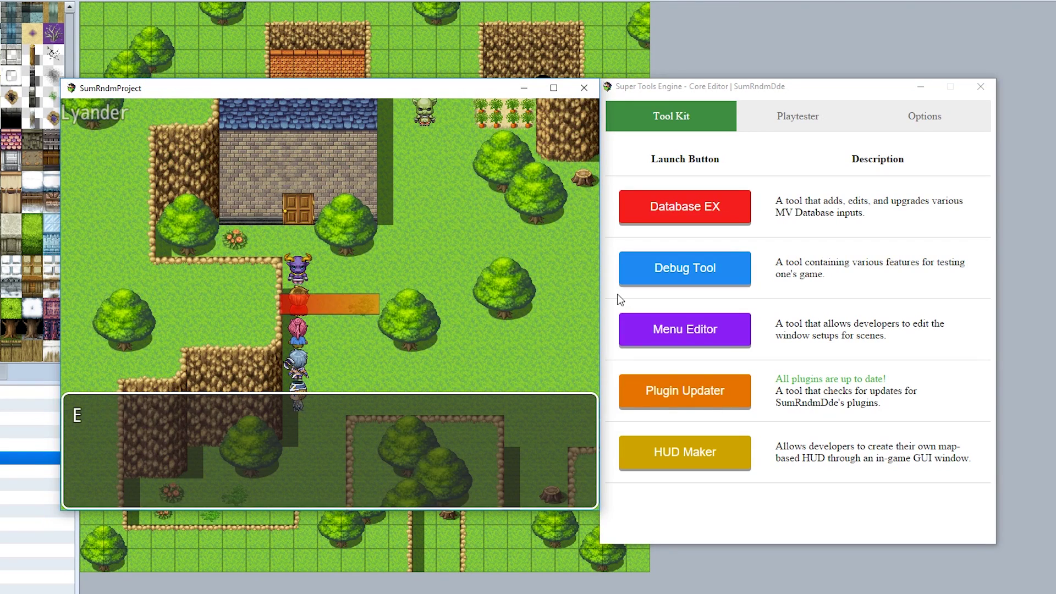
{"action": "key", "text": "Return"}
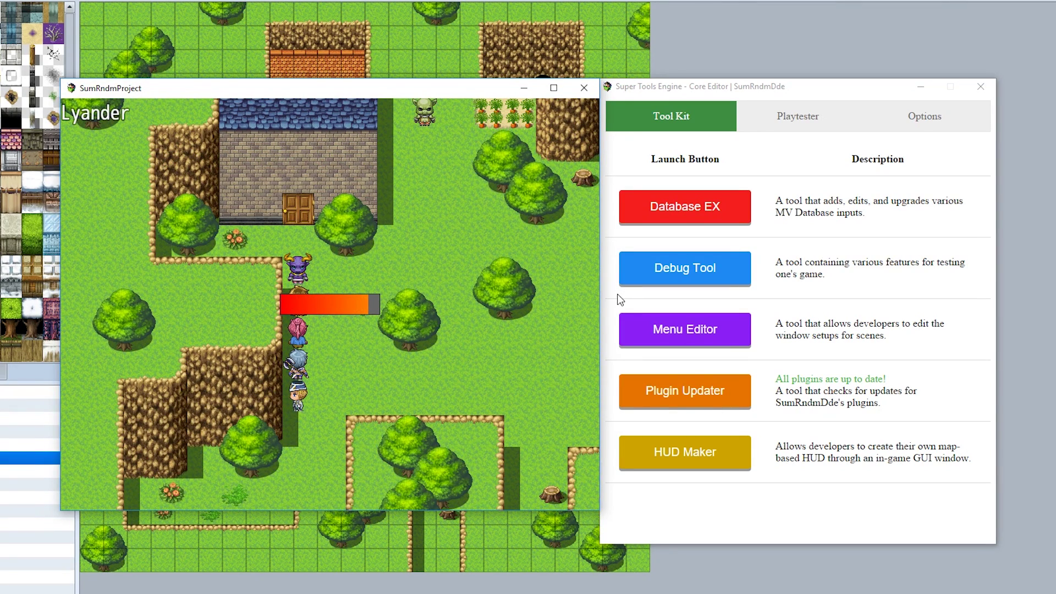
Step: Check the party's HP in the game menu, return to the map and trigger the horned character's event repeatedly
{"action": "key", "text": "Escape"}
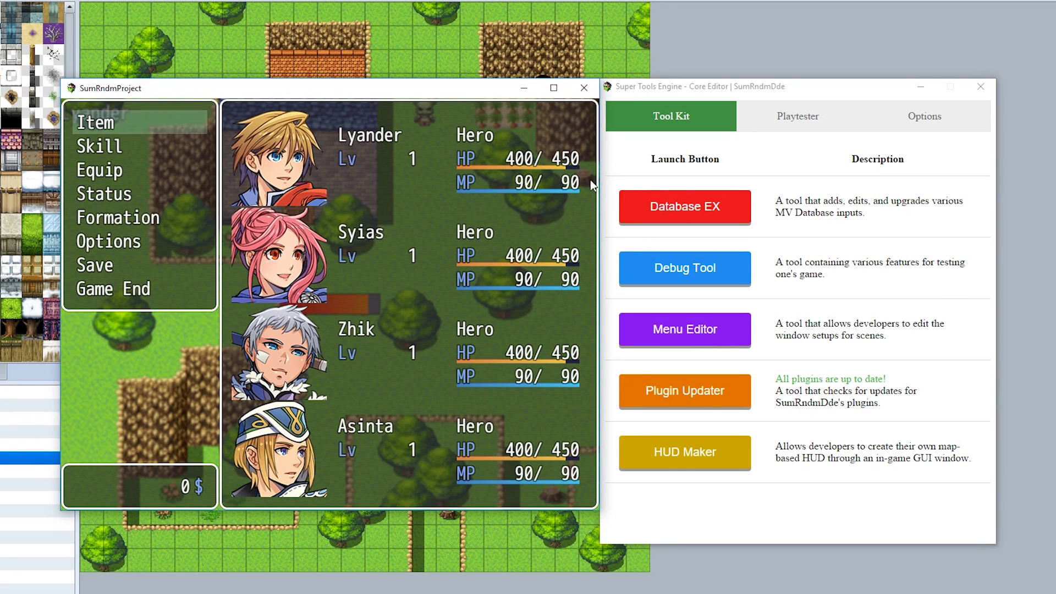
{"action": "key", "text": "Escape"}
{"action": "key", "text": "Return"}
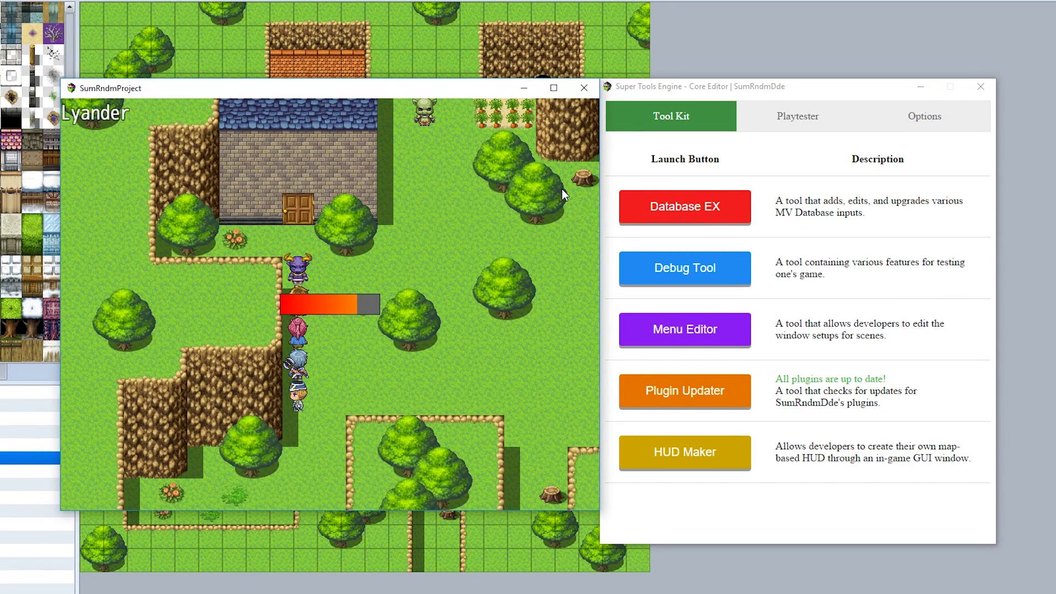
{"action": "key", "text": "Return"}
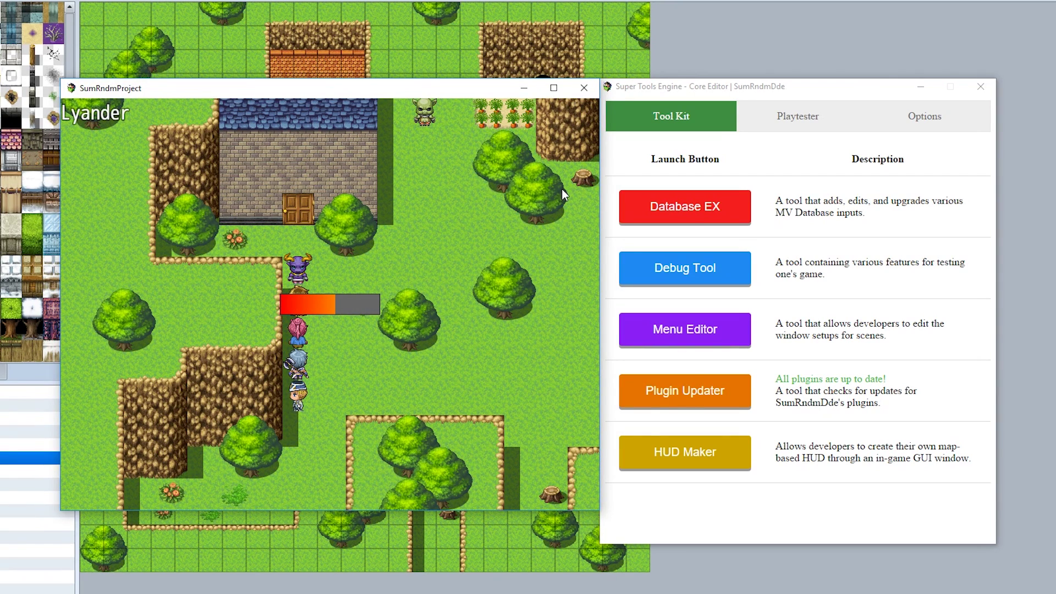
Step: Open the HUD Maker, select the Gauge element and move it up and to the left, beside the purple horned character
{"action": "left_click", "coordinate": [684, 461]}
{"action": "left_click", "coordinate": [905, 185]}
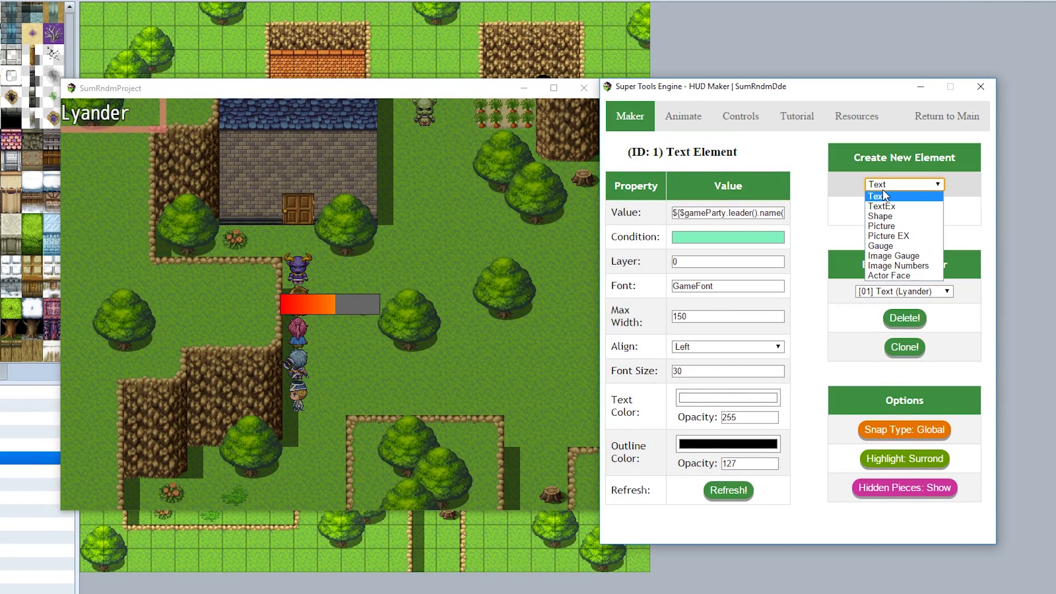
{"action": "left_click", "coordinate": [880, 293]}
{"action": "left_click", "coordinate": [902, 292]}
{"action": "left_click", "coordinate": [879, 314]}
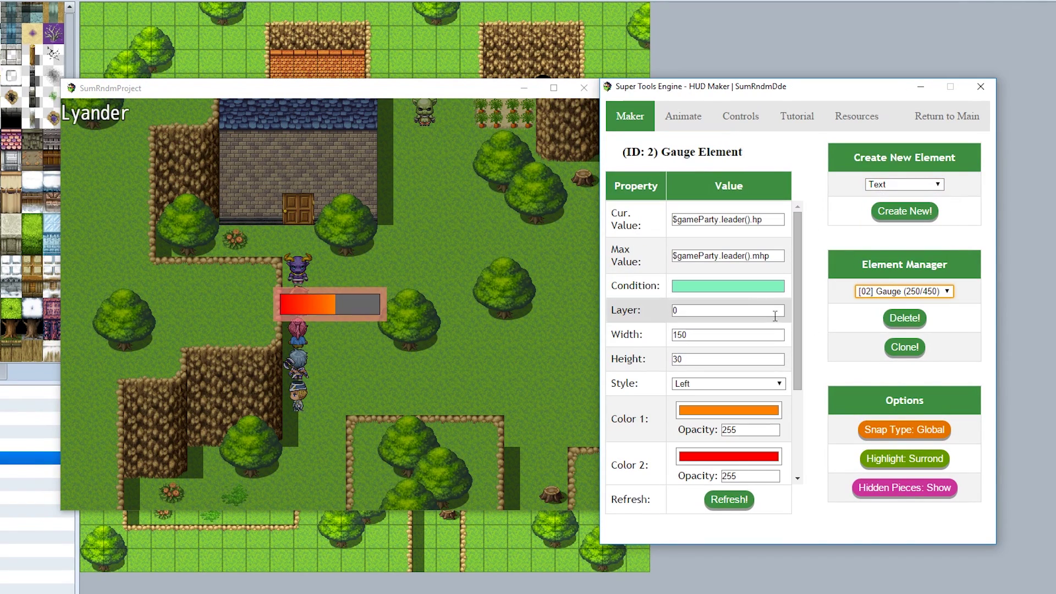
{"action": "left_click_drag", "start_coordinate": [300, 316], "coordinate": [241, 255]}
Step: Set the gauge's width to 240 and refresh the element
{"action": "left_click", "coordinate": [638, 334]}
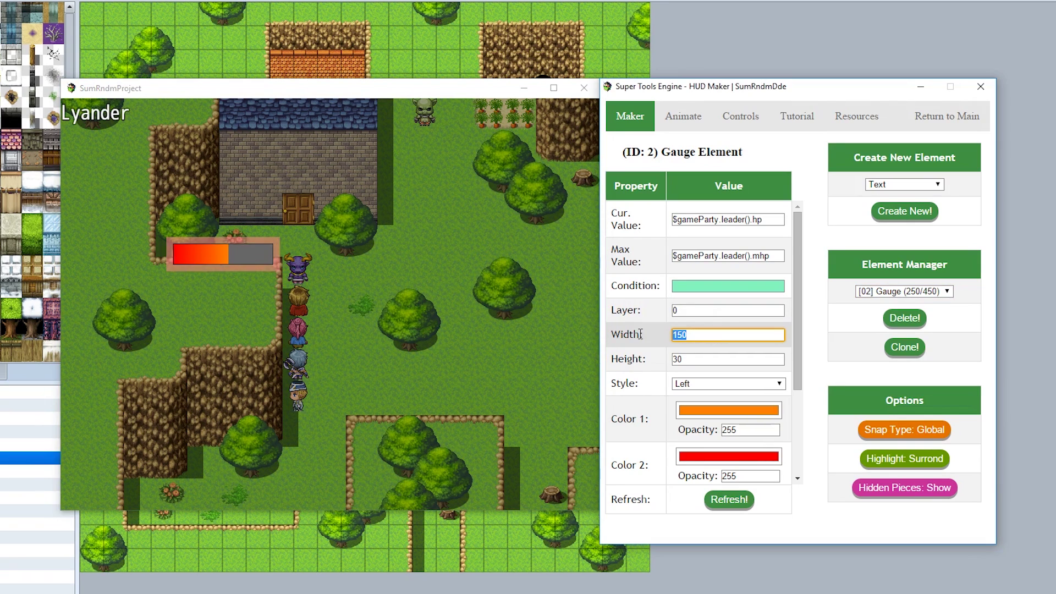
{"action": "type", "text": "3"}
{"action": "type", "text": "40"}
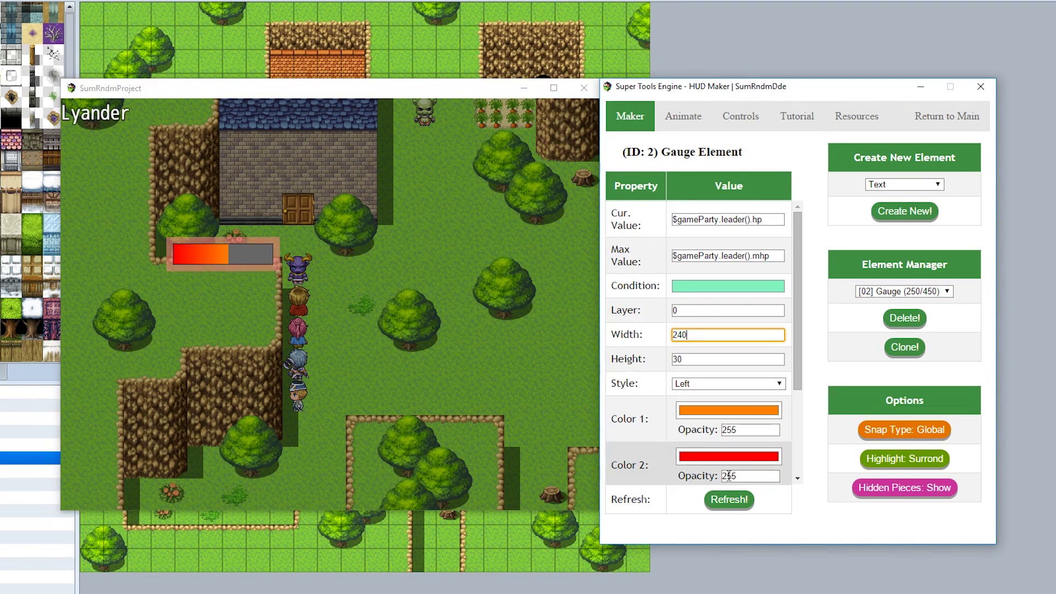
{"action": "left_click", "coordinate": [729, 500]}
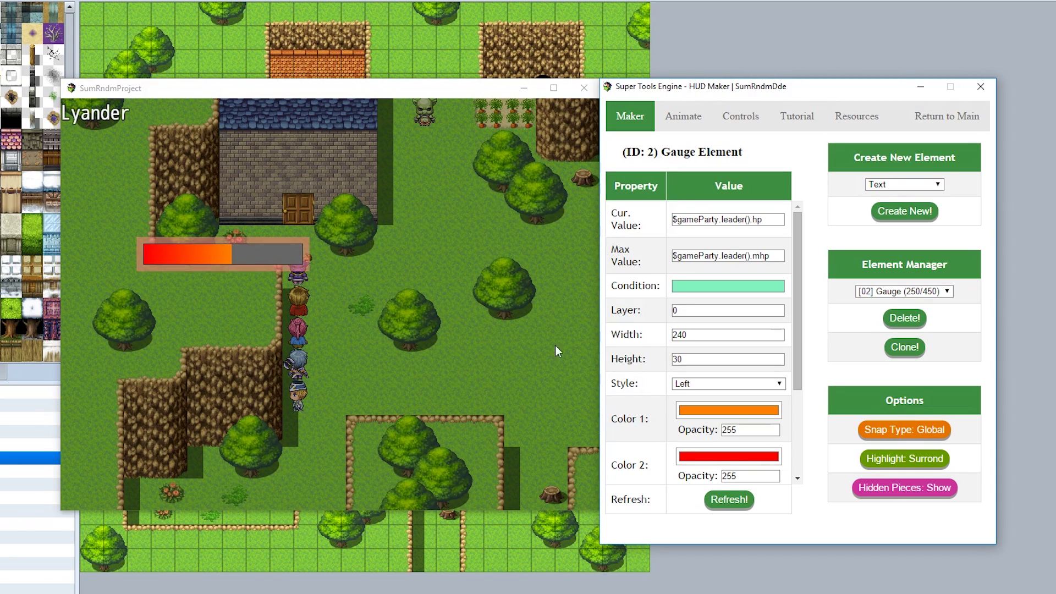
Step: Set the gauge's height to 20, shift it slightly up and left toward the house, and refresh the element
{"action": "left_click_drag", "start_coordinate": [704, 355], "coordinate": [645, 355]}
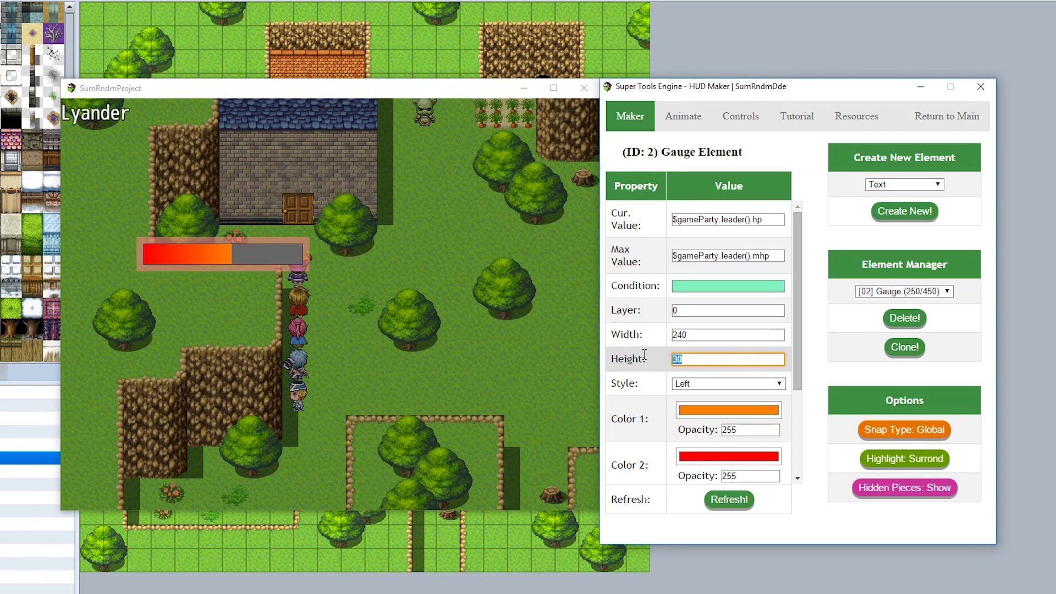
{"action": "type", "text": "23"}
{"action": "left_click", "coordinate": [729, 500]}
{"action": "left_click_drag", "start_coordinate": [233, 279], "coordinate": [273, 259]}
{"action": "left_click_drag", "start_coordinate": [701, 359], "coordinate": [586, 355]}
{"action": "type", "text": "20"}
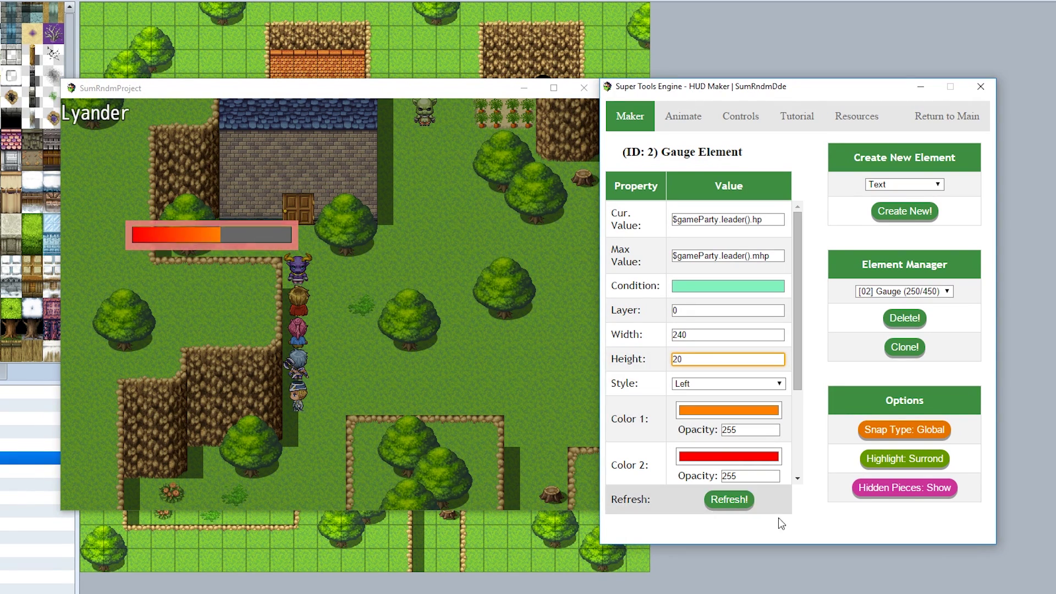
{"action": "left_click", "coordinate": [730, 500]}
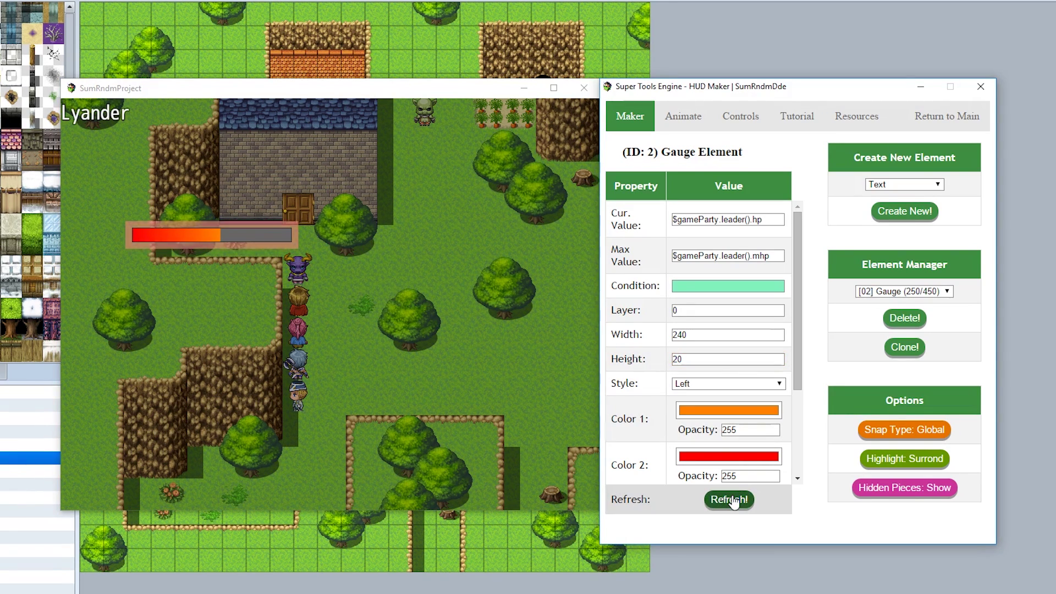
Step: Try the Right and Up fill styles on the gauge, refreshing the element after each choice
{"action": "left_click", "coordinate": [701, 385]}
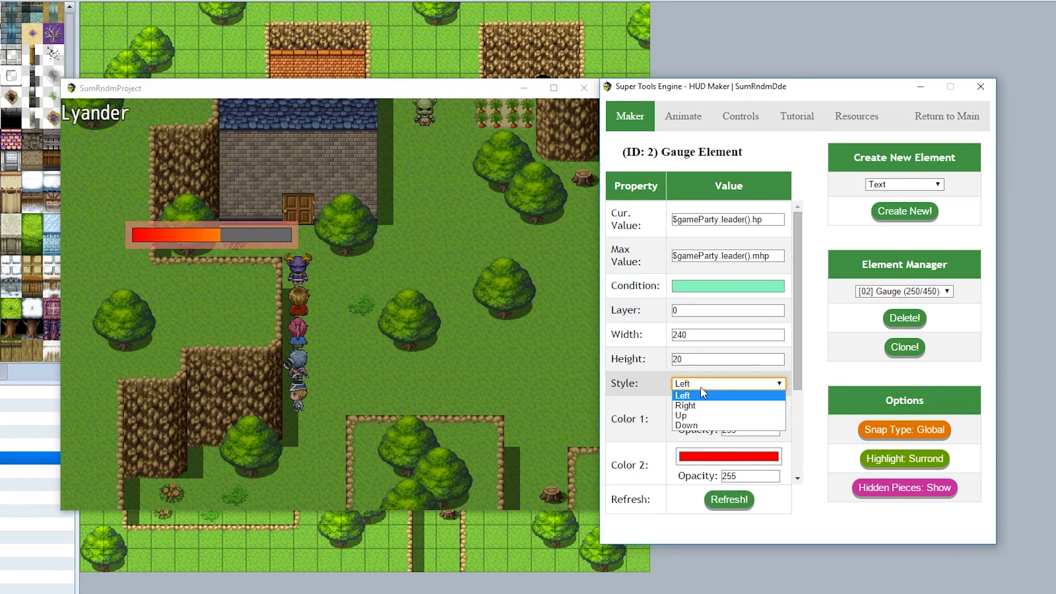
{"action": "left_click", "coordinate": [684, 406]}
{"action": "left_click", "coordinate": [730, 500]}
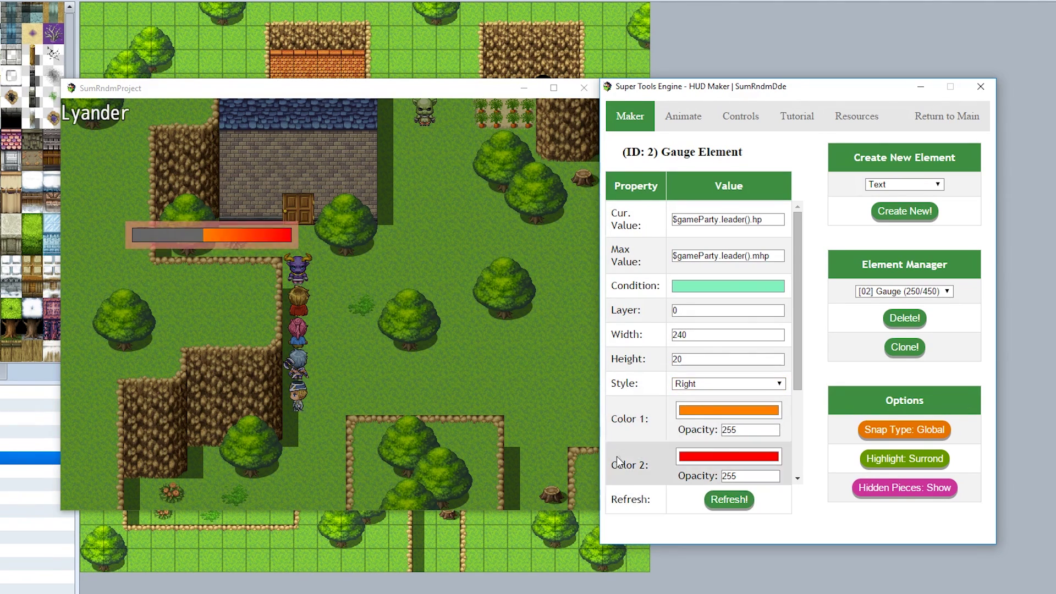
{"action": "left_click", "coordinate": [699, 380]}
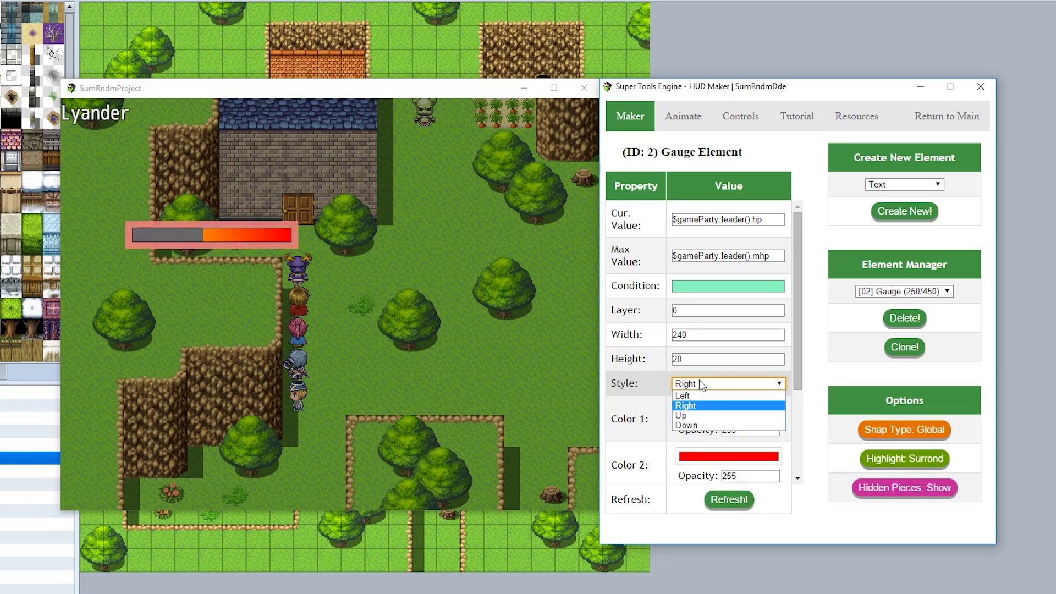
{"action": "left_click", "coordinate": [685, 417]}
{"action": "left_click", "coordinate": [722, 500]}
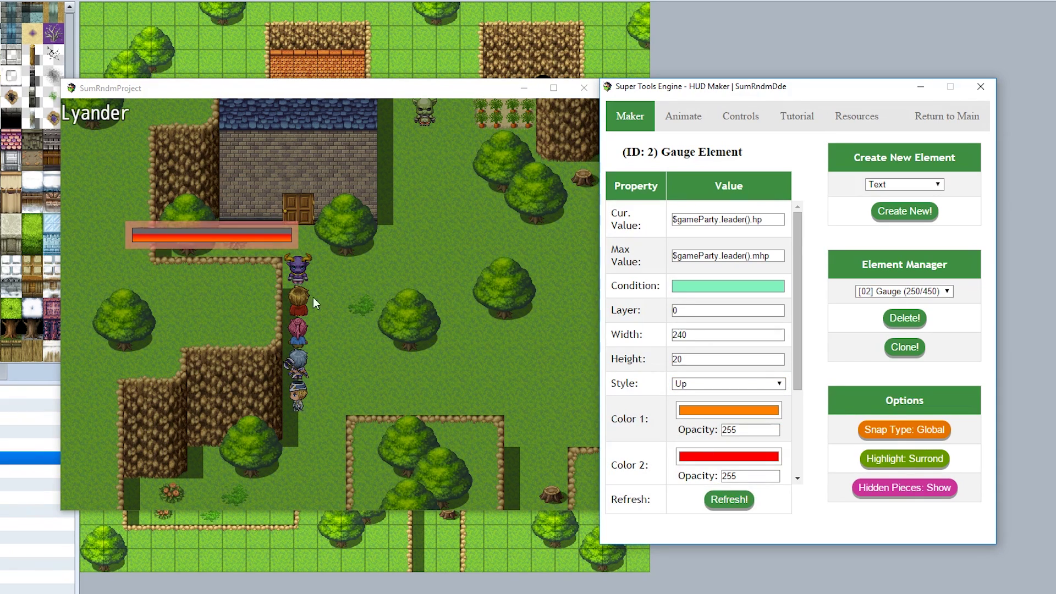
Step: Make the gauge vertical with a width of 20 and a height of 240, refresh it, and shift it slightly down and right
{"action": "double_click", "coordinate": [708, 338]}
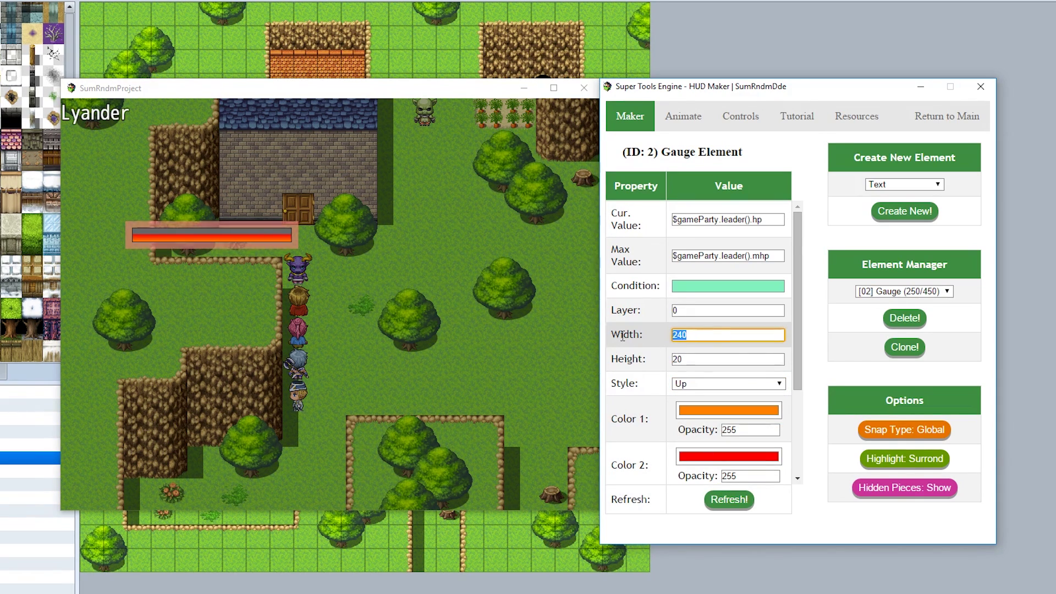
{"action": "key", "text": "ctrl+x"}
{"action": "double_click", "coordinate": [680, 357]}
{"action": "key", "text": "ctrl+v"}
{"action": "left_click", "coordinate": [707, 334]}
{"action": "type", "text": "20"}
{"action": "left_click", "coordinate": [729, 499]}
{"action": "mouse_move", "coordinate": [218, 264]}
{"action": "left_mouse_down"}
{"action": "mouse_move", "coordinate": [263, 206]}
{"action": "mouse_move", "coordinate": [230, 280]}
{"action": "left_mouse_up"}
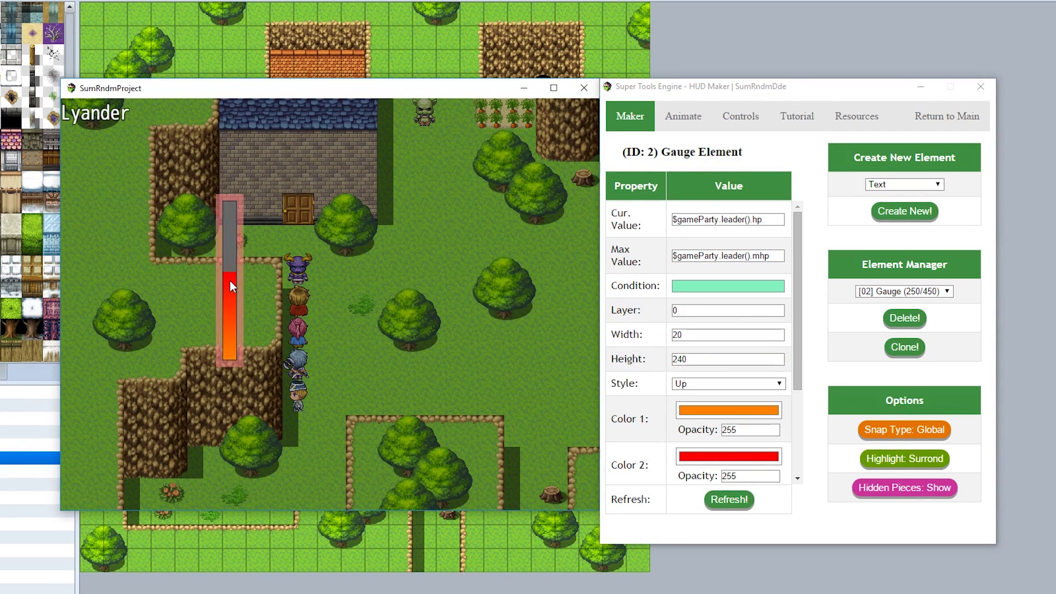
Step: Set the gauge's fill style to Down and refresh the element
{"action": "left_click", "coordinate": [707, 385]}
{"action": "left_click", "coordinate": [694, 427]}
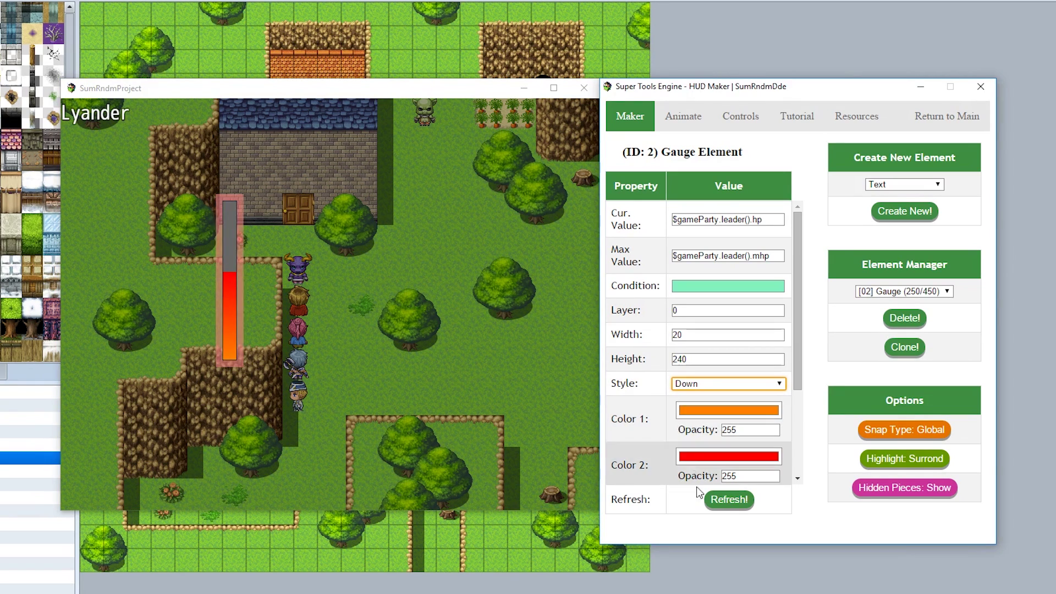
{"action": "left_click", "coordinate": [728, 501]}
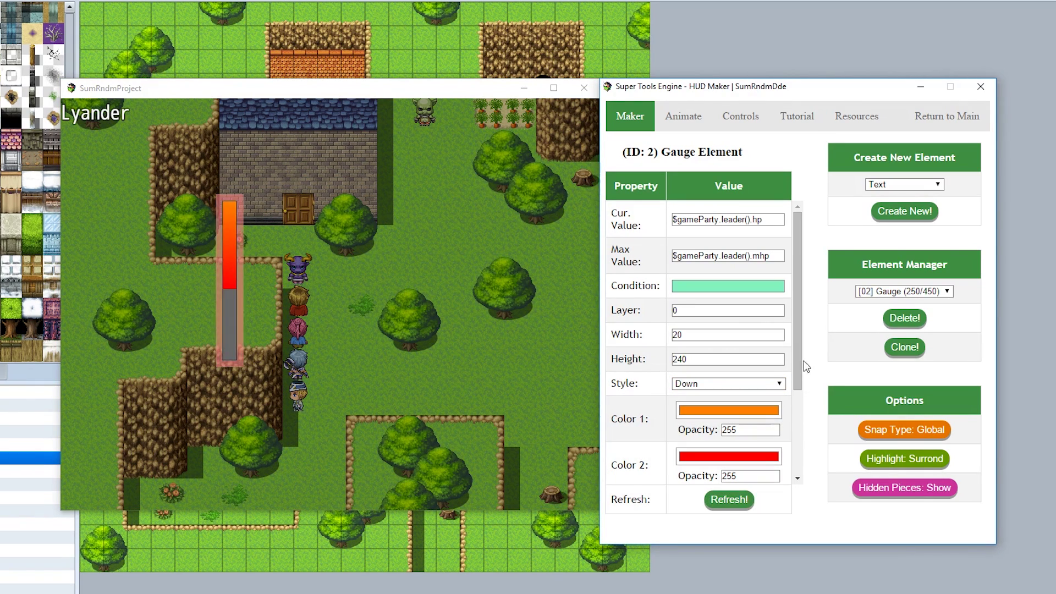
Step: Change the gauge's Color 1 to bright green
{"action": "scroll", "coordinate": [801, 380], "scroll_direction": "down", "scroll_amount": 2}
{"action": "scroll", "coordinate": [802, 400], "scroll_direction": "down", "scroll_amount": 1}
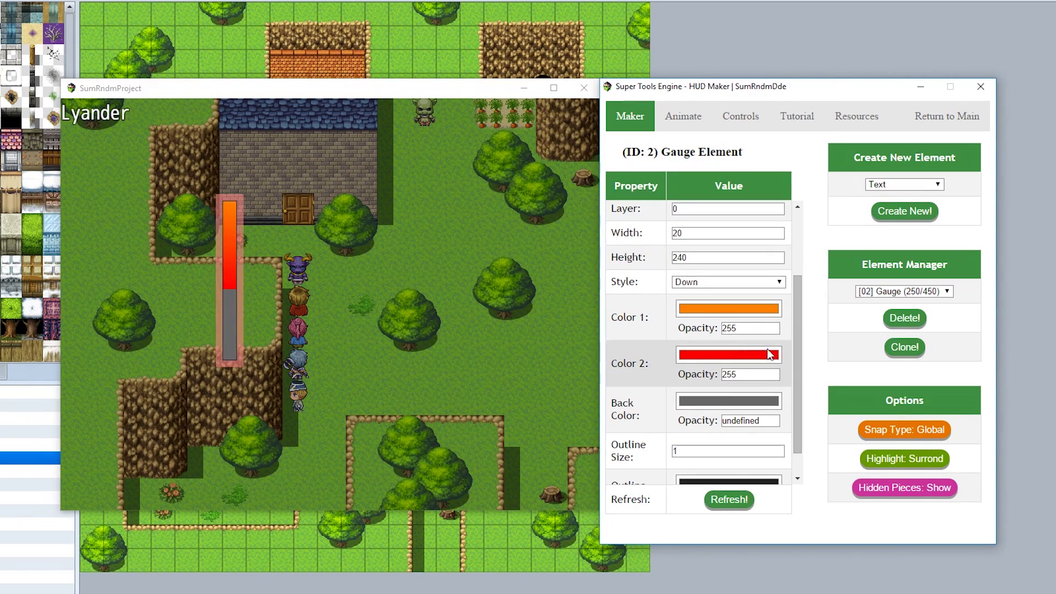
{"action": "left_click", "coordinate": [715, 312]}
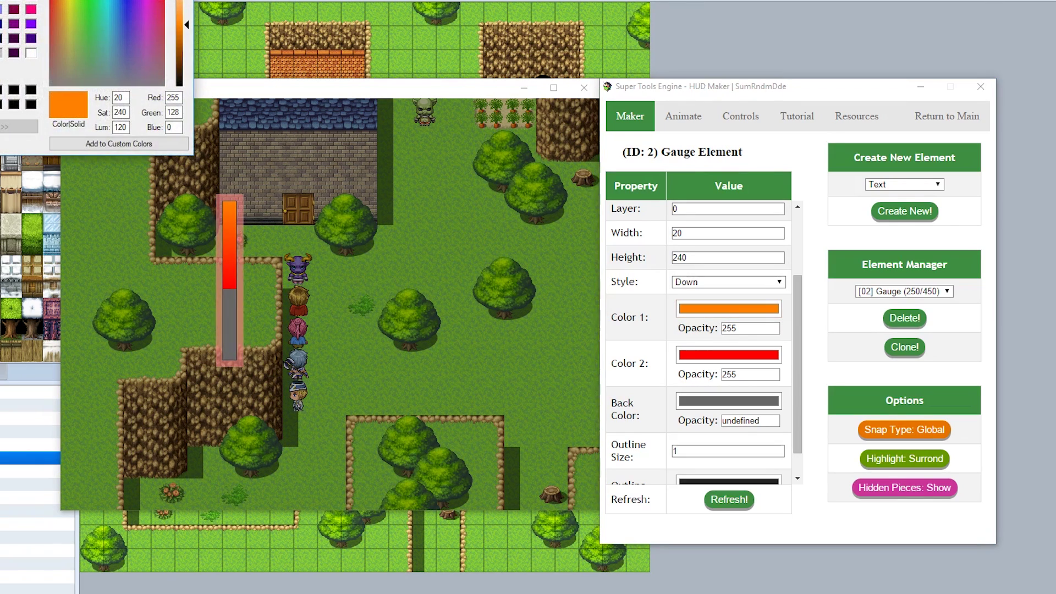
{"action": "left_click_drag", "start_coordinate": [153, 9], "coordinate": [410, 158]}
{"action": "left_click", "coordinate": [496, 175]}
{"action": "left_click", "coordinate": [330, 353]}
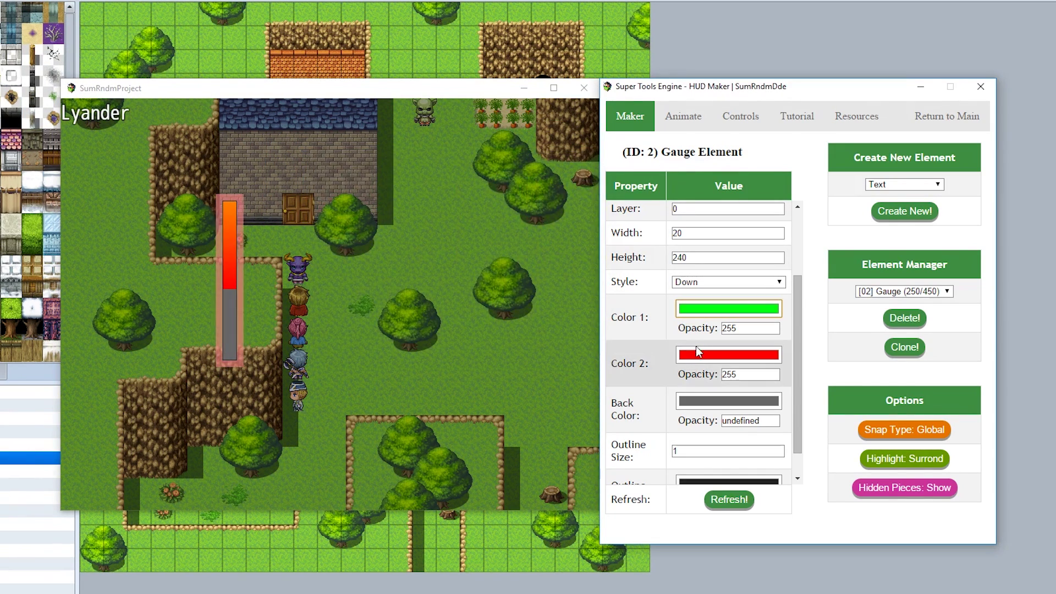
Step: Set the gauge's Color 2 to dark green (red 11, green 128, blue 4) and refresh the element
{"action": "left_click", "coordinate": [729, 354]}
{"action": "left_click_drag", "start_coordinate": [0, 0], "coordinate": [488, 141]}
{"action": "mouse_move", "coordinate": [581, 167]}
{"action": "left_mouse_down"}
{"action": "mouse_move", "coordinate": [619, 157]}
{"action": "mouse_move", "coordinate": [589, 236]}
{"action": "mouse_move", "coordinate": [581, 185]}
{"action": "mouse_move", "coordinate": [609, 168]}
{"action": "mouse_move", "coordinate": [593, 165]}
{"action": "left_mouse_up"}
{"action": "left_click_drag", "start_coordinate": [692, 227], "coordinate": [692, 250]}
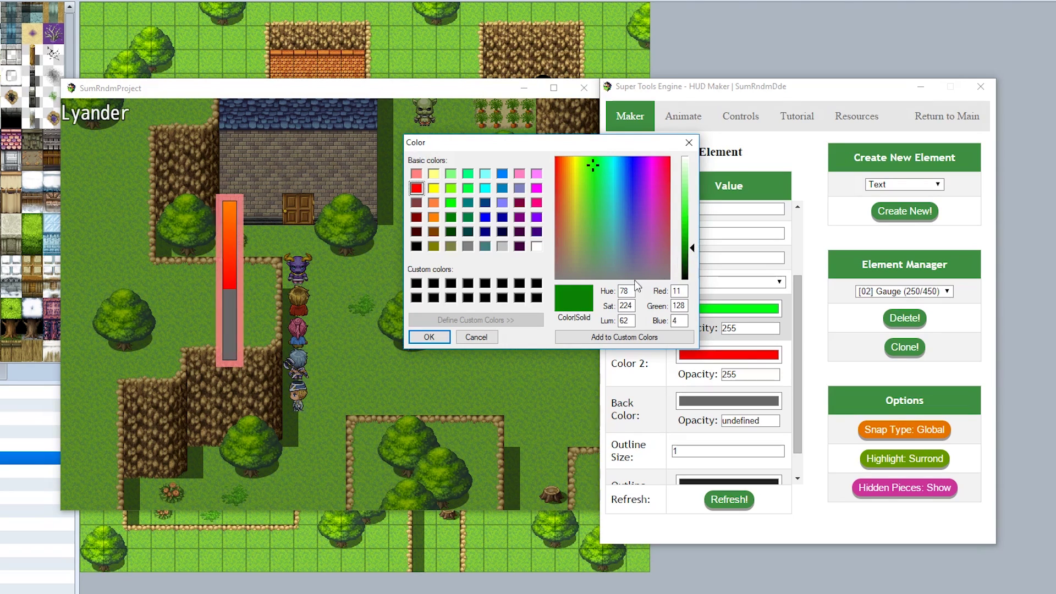
{"action": "left_click", "coordinate": [429, 337]}
{"action": "left_click", "coordinate": [717, 504]}
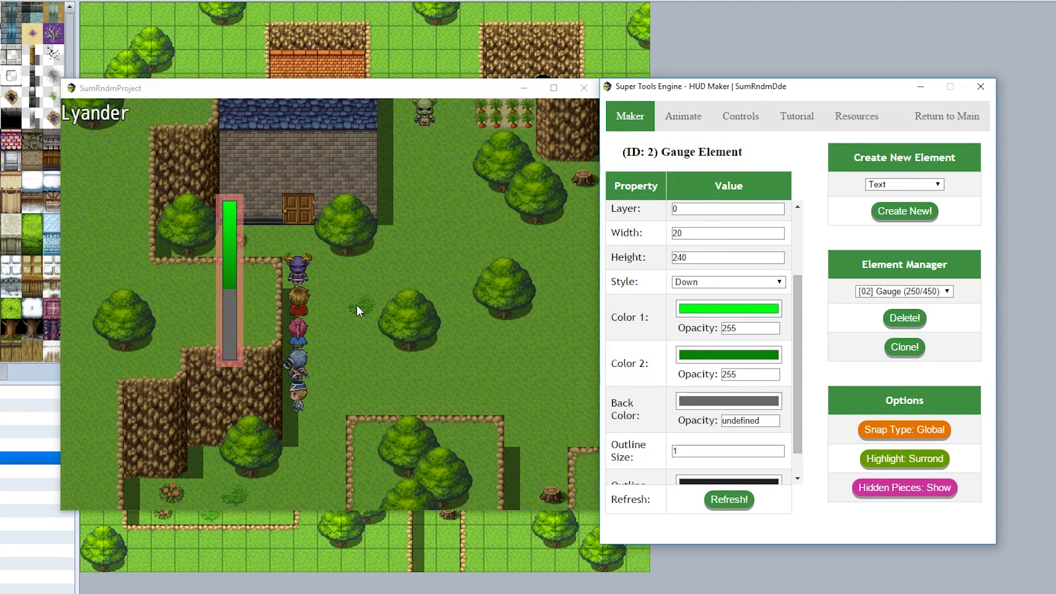
Step: Darken the gauge's Back Color to gray with red, green and blue at 69, and refresh the element
{"action": "scroll", "coordinate": [796, 394], "scroll_direction": "down", "scroll_amount": 1}
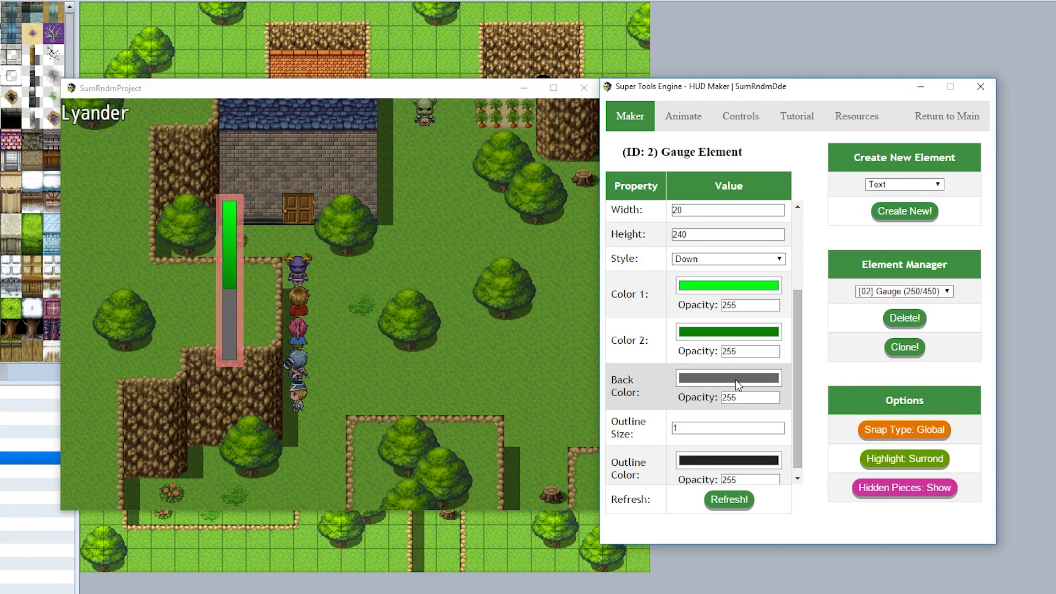
{"action": "left_click", "coordinate": [722, 378]}
{"action": "left_click_drag", "start_coordinate": [0, 0], "coordinate": [374, 148]}
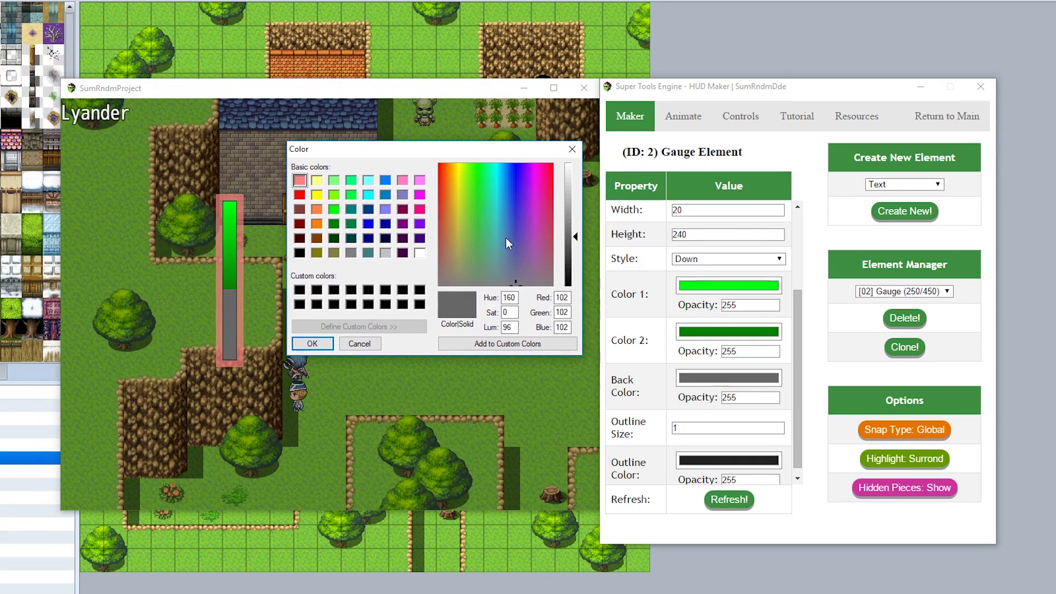
{"action": "left_click_drag", "start_coordinate": [576, 240], "coordinate": [578, 253]}
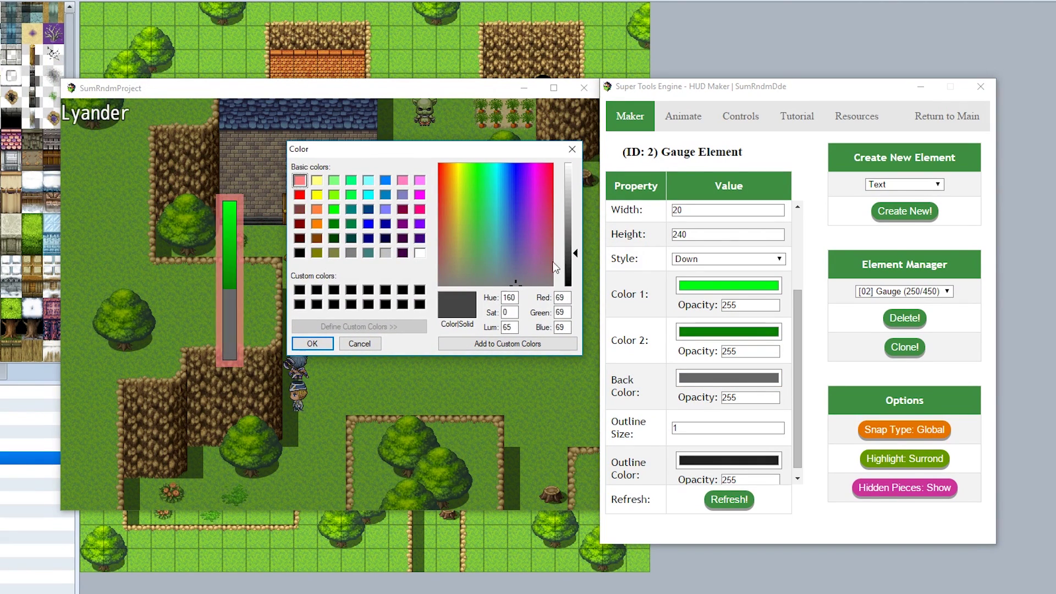
{"action": "left_click", "coordinate": [302, 344]}
{"action": "left_click", "coordinate": [725, 501]}
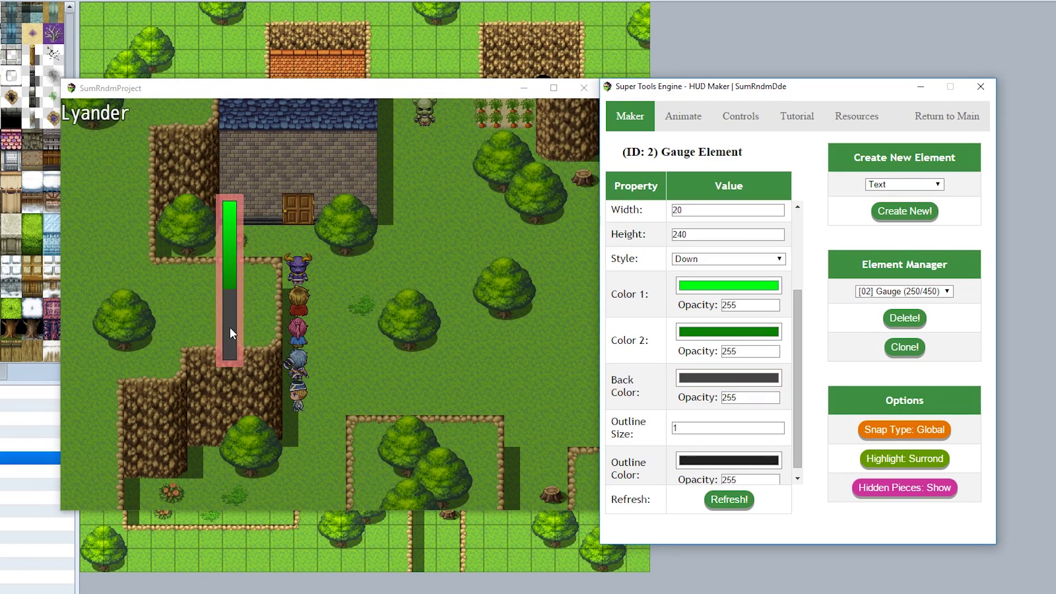
Step: Set the gauge's outline size to 2, refresh it, and move the gauge directly below the character name on the map
{"action": "scroll", "coordinate": [797, 361], "scroll_direction": "down", "scroll_amount": 1}
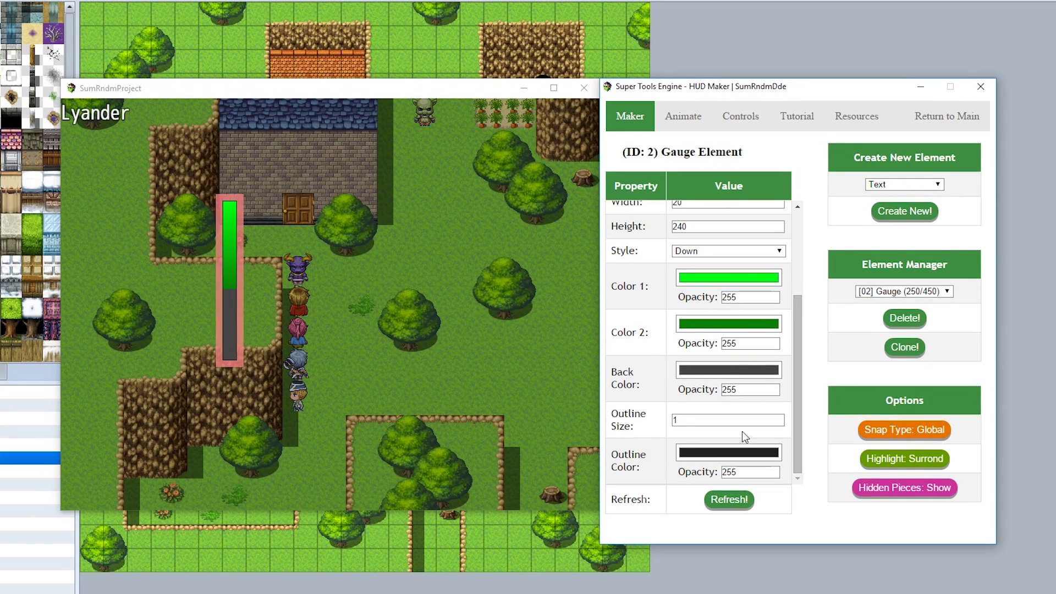
{"action": "left_click", "coordinate": [620, 419]}
{"action": "type", "text": "2"}
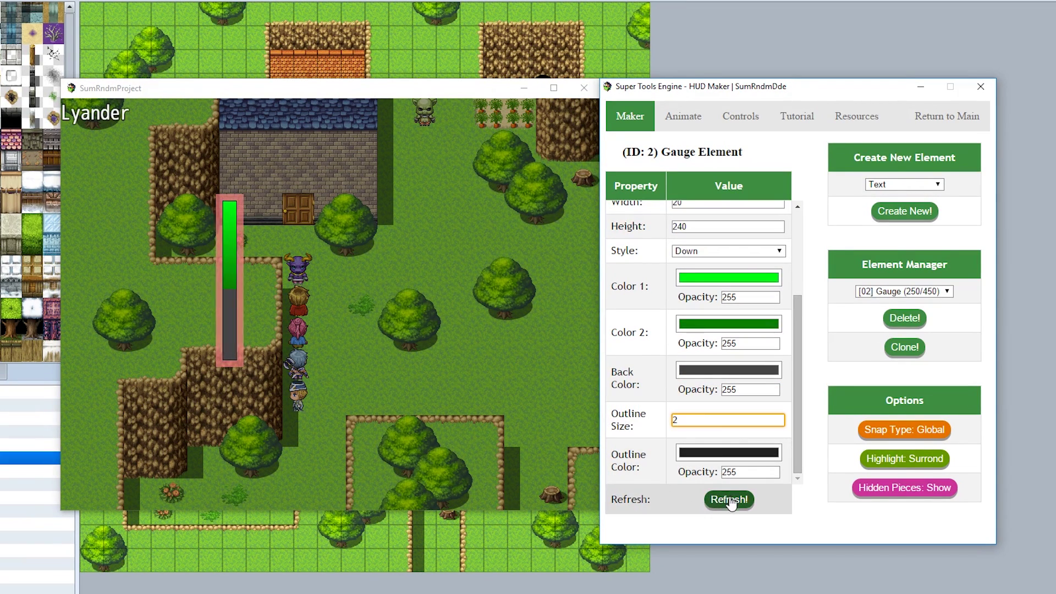
{"action": "left_click", "coordinate": [726, 501]}
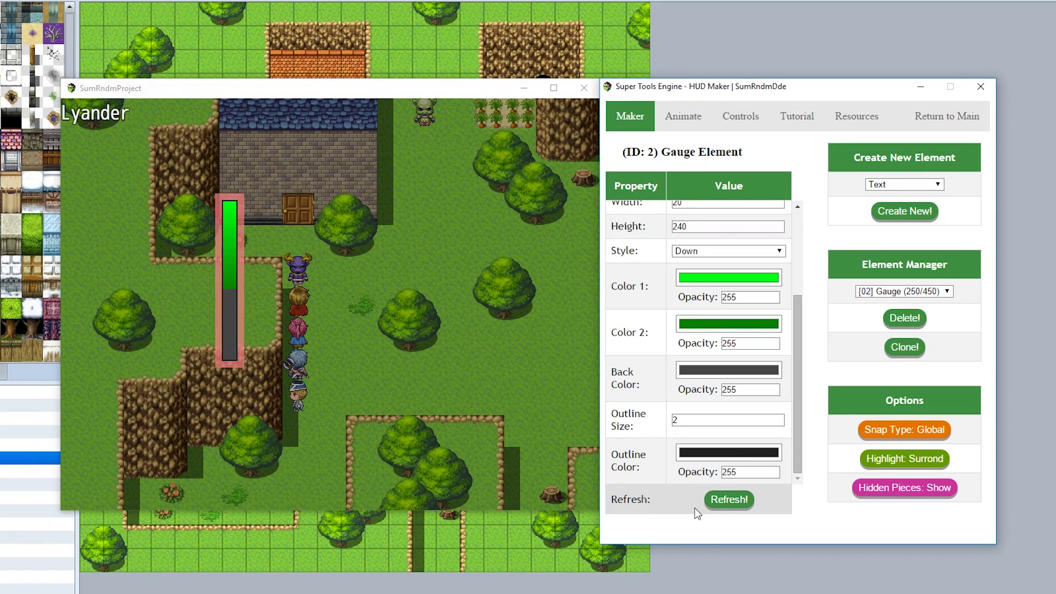
{"action": "left_click_drag", "start_coordinate": [226, 286], "coordinate": [82, 213]}
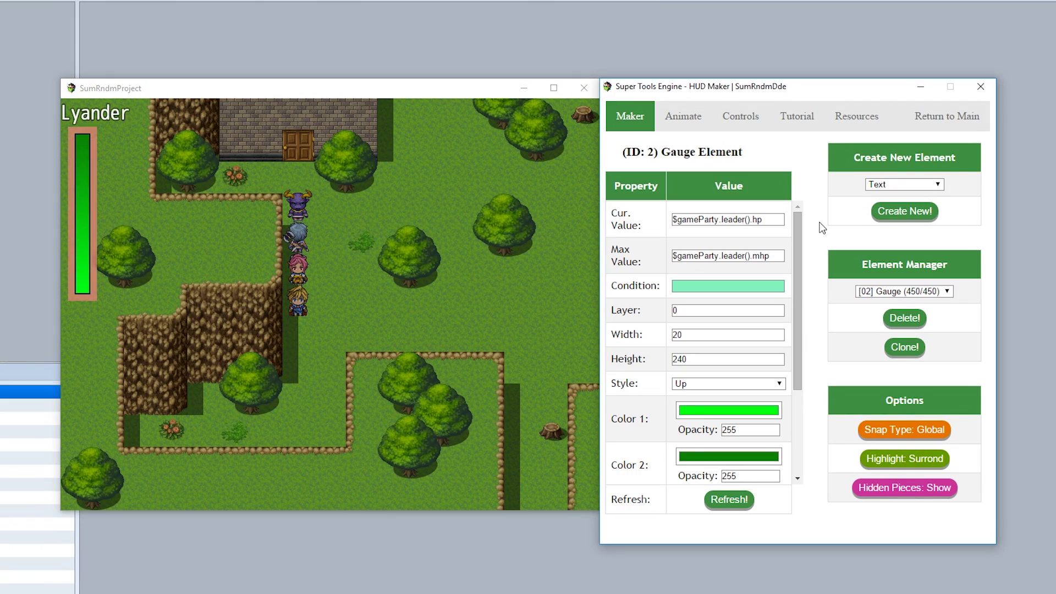
Step: Create an Image Gauge element and move it up next to the party leader
{"action": "left_click", "coordinate": [874, 184]}
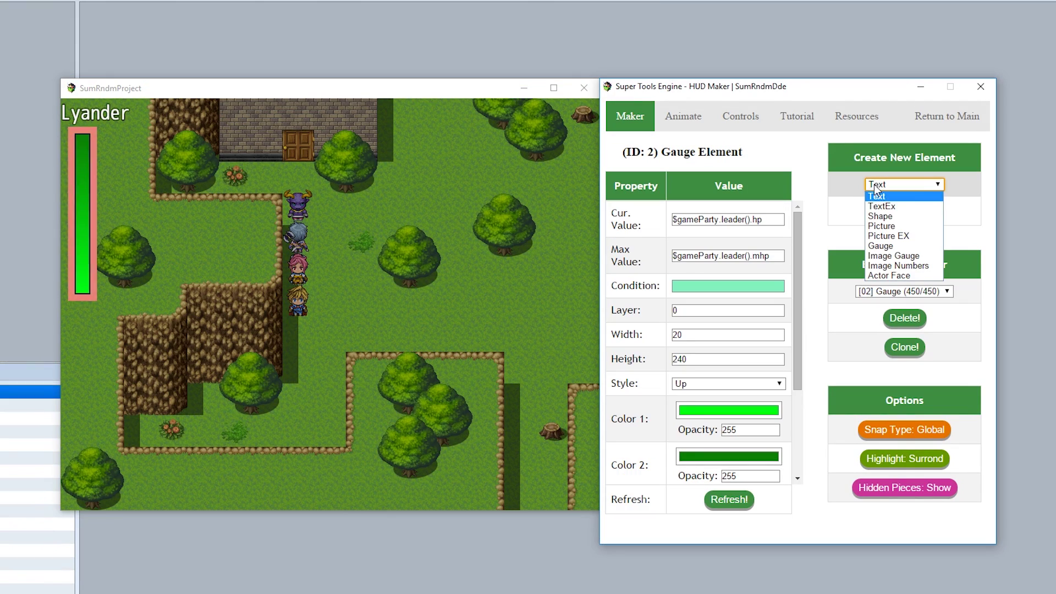
{"action": "key", "text": "Escape"}
{"action": "left_click", "coordinate": [894, 253]}
{"action": "left_click", "coordinate": [889, 216]}
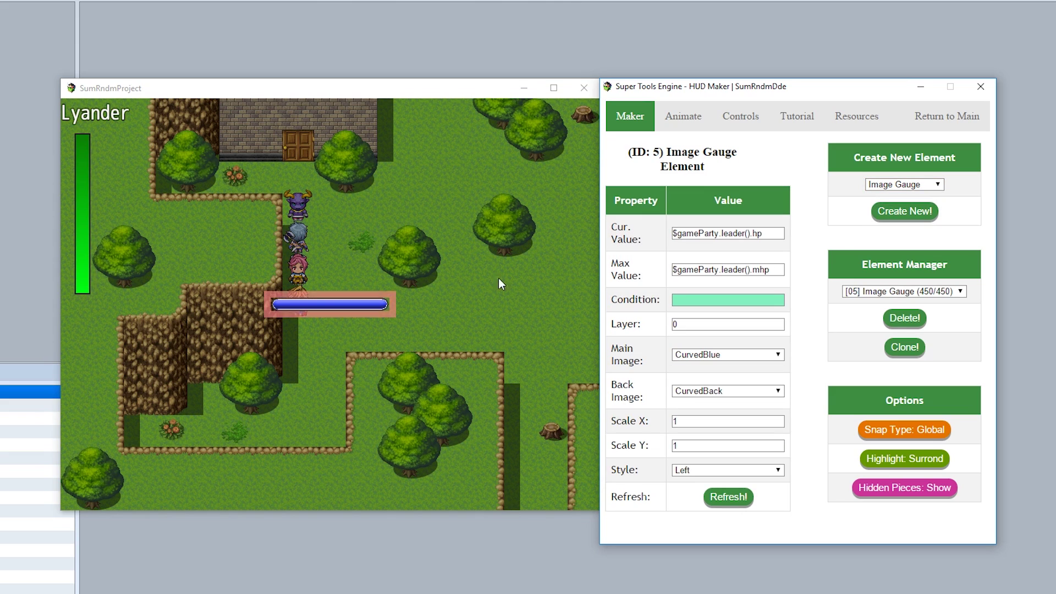
{"action": "left_click_drag", "start_coordinate": [388, 294], "coordinate": [349, 220]}
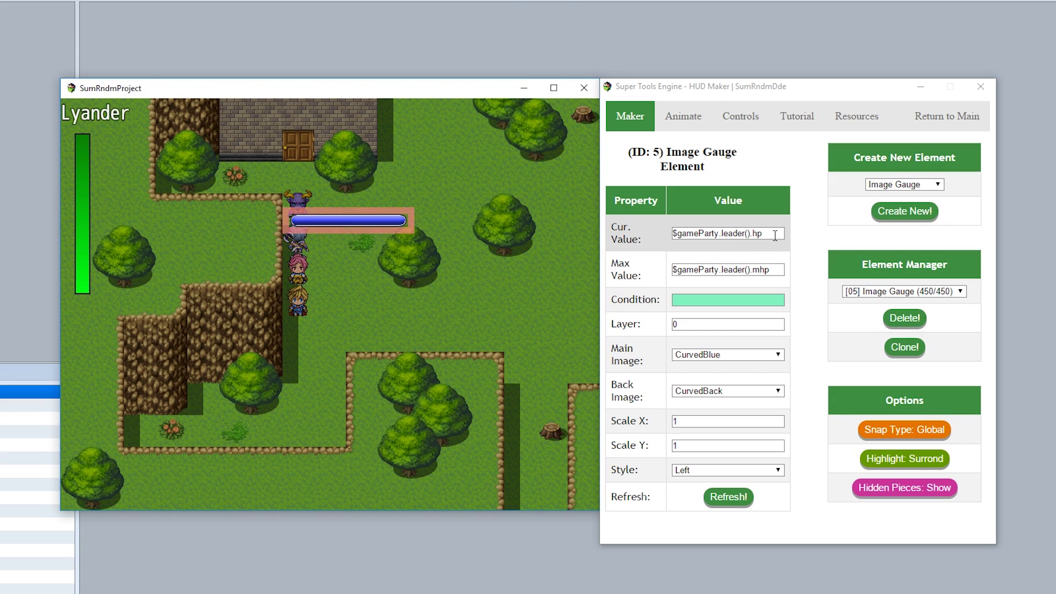
Step: Set the image gauge's current value to 50 and its max value to 200, and refresh the element
{"action": "triple_click", "coordinate": [710, 233]}
{"action": "type", "text": "50"}
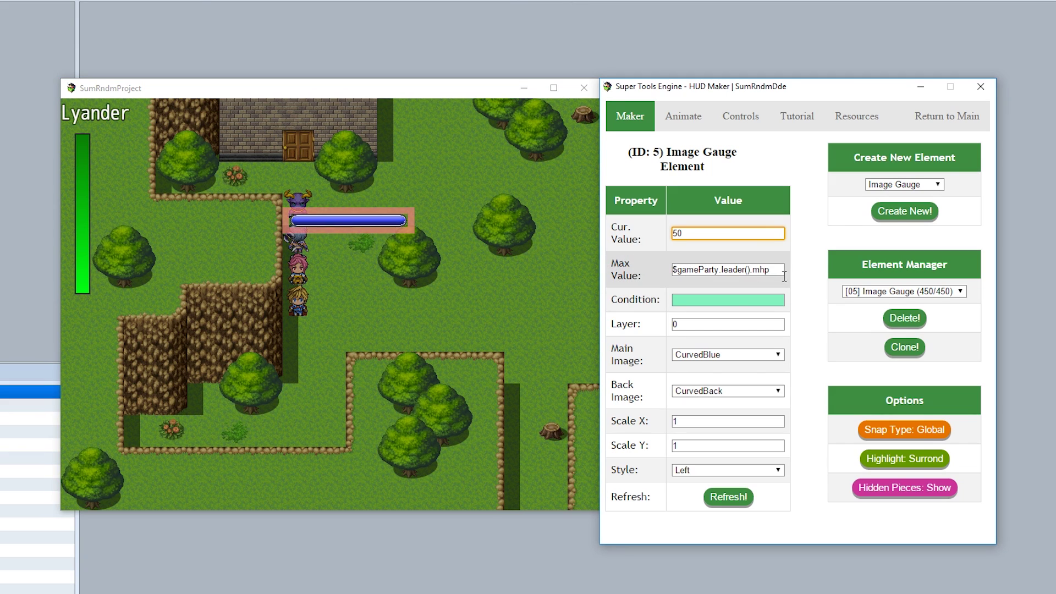
{"action": "triple_click", "coordinate": [681, 270]}
{"action": "type", "text": "200"}
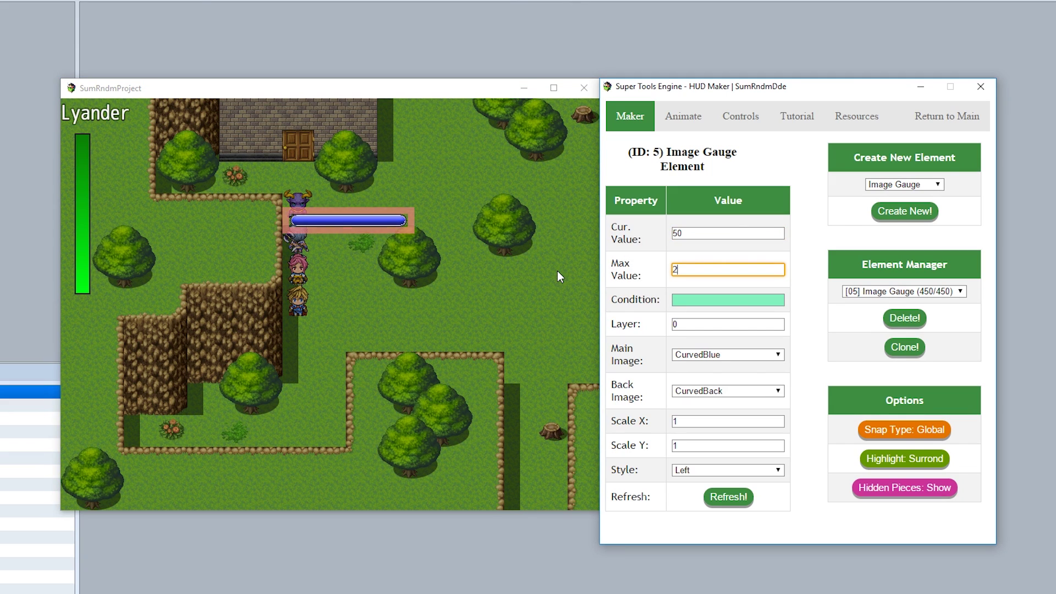
{"action": "left_click", "coordinate": [729, 498]}
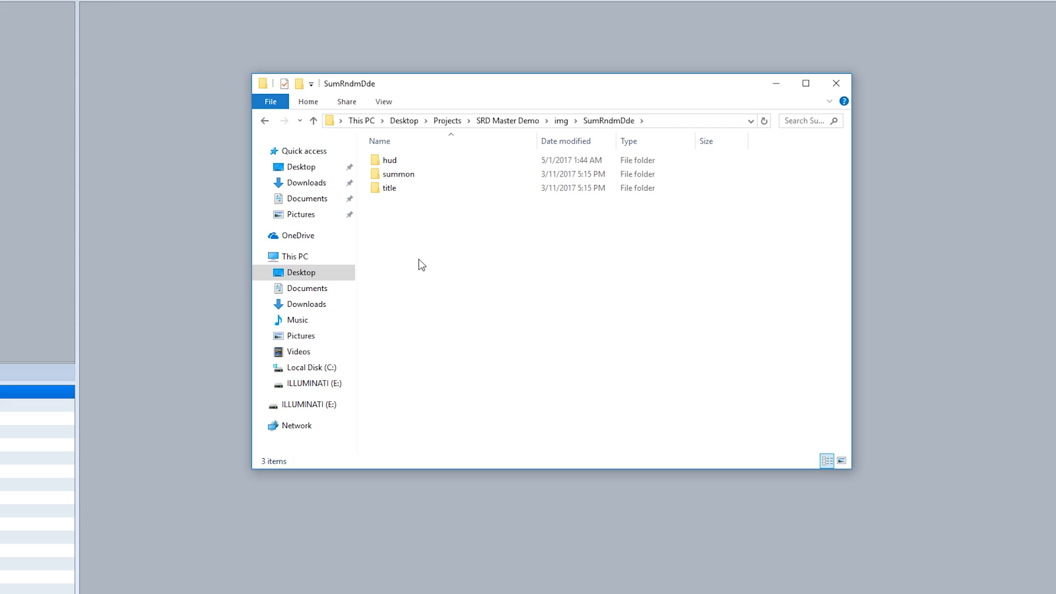
Step: Examine the images in the project's hud gauge_backs and gauge_images folders, and close the file window
{"action": "double_click", "coordinate": [405, 163]}
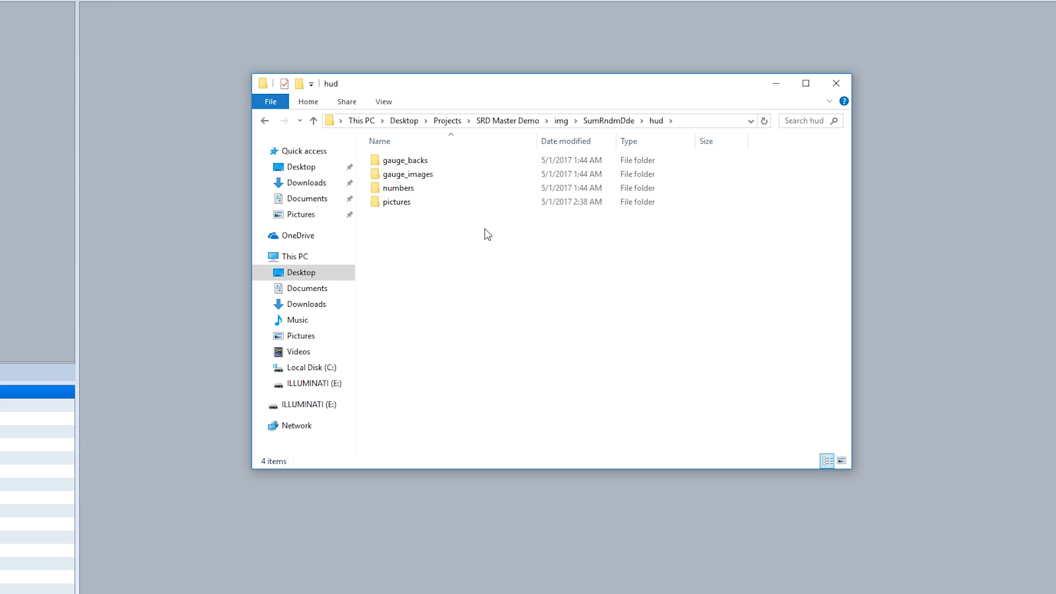
{"action": "double_click", "coordinate": [418, 161]}
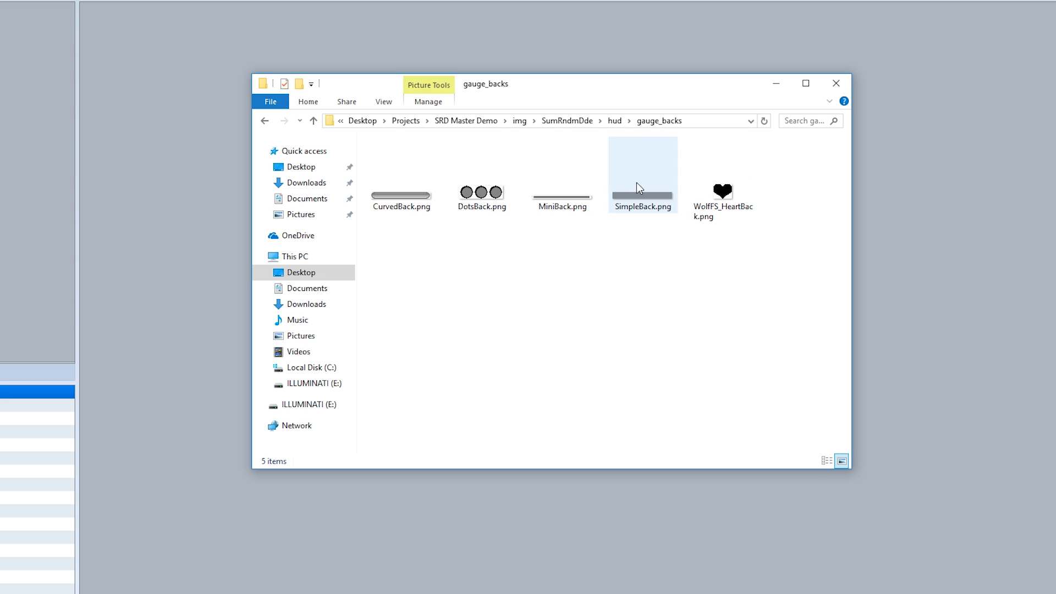
{"action": "left_click", "coordinate": [615, 120]}
{"action": "double_click", "coordinate": [435, 176]}
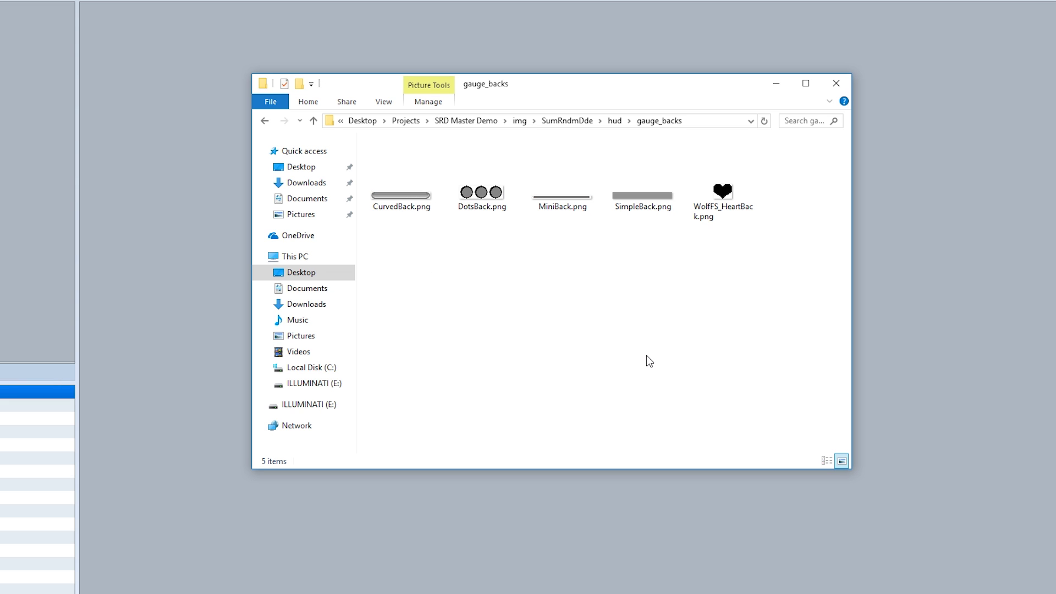
{"action": "left_click", "coordinate": [569, 210]}
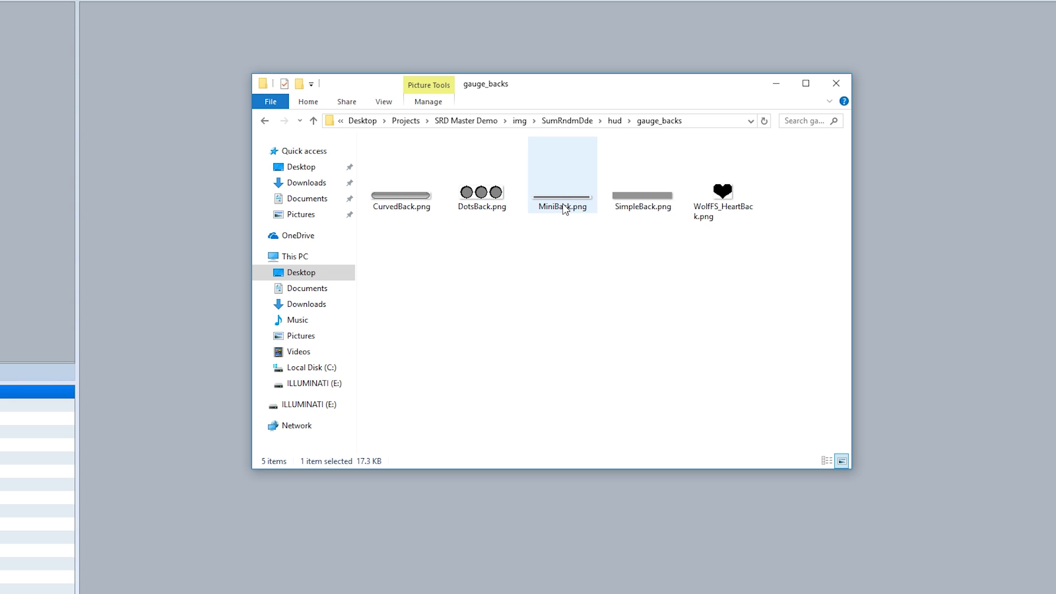
{"action": "left_click", "coordinate": [614, 121]}
{"action": "double_click", "coordinate": [396, 177]}
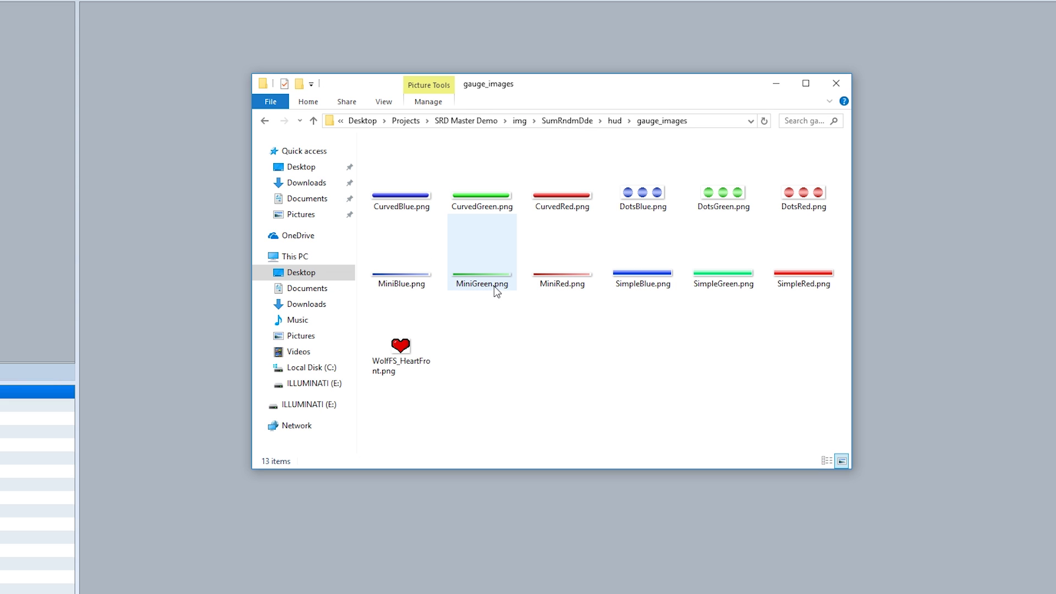
{"action": "left_click", "coordinate": [837, 83]}
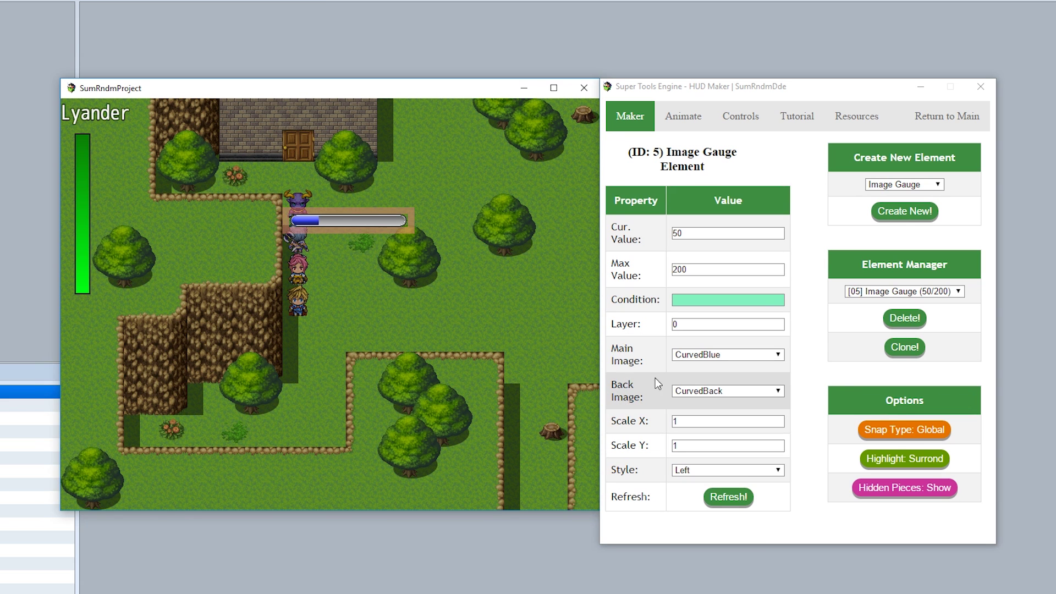
Step: Set the image gauge's main image to MiniGreen and back image to MiniBack, refresh it, and move it just right of the party
{"action": "left_click", "coordinate": [732, 355]}
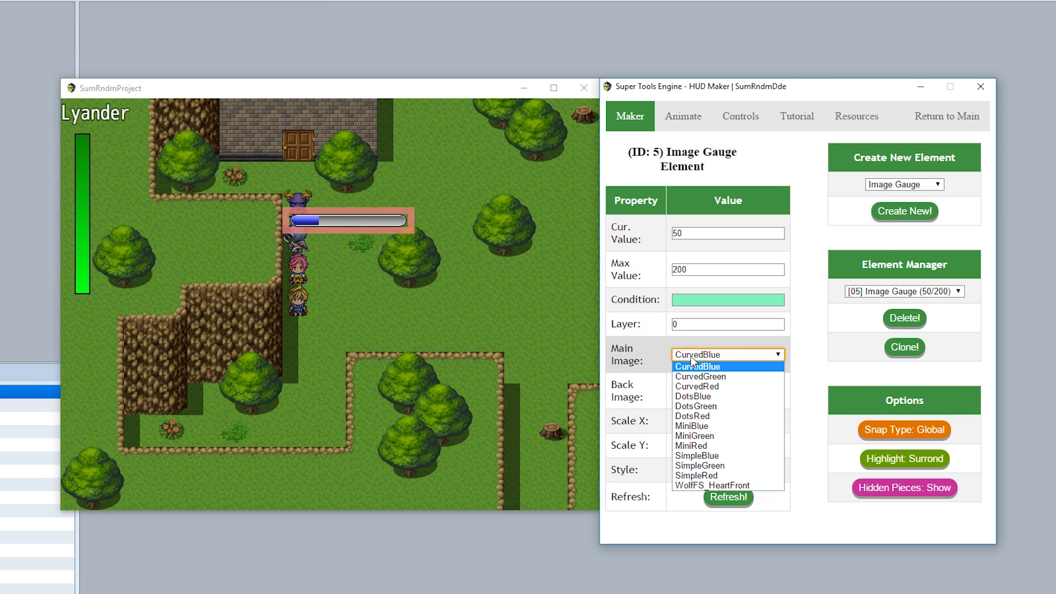
{"action": "left_click", "coordinate": [705, 436]}
{"action": "left_click", "coordinate": [703, 392]}
{"action": "left_click", "coordinate": [714, 433]}
{"action": "left_click", "coordinate": [727, 497]}
{"action": "left_click_drag", "start_coordinate": [352, 220], "coordinate": [333, 274]}
Step: Set the image gauge's Scale X and Scale Y to 1.5 and refresh the element
{"action": "left_click", "coordinate": [727, 446]}
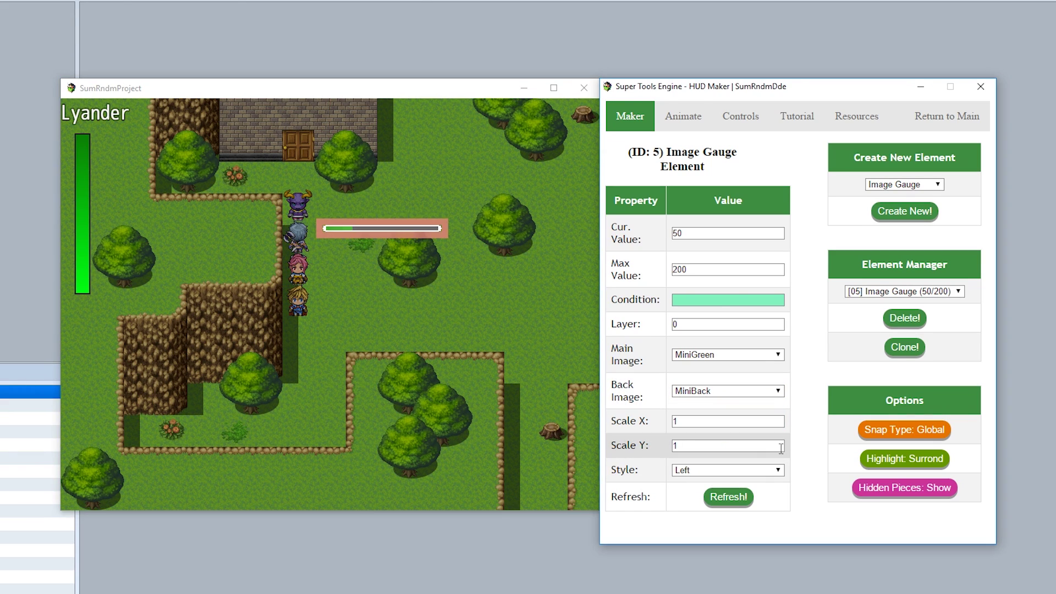
{"action": "left_click", "coordinate": [726, 422]}
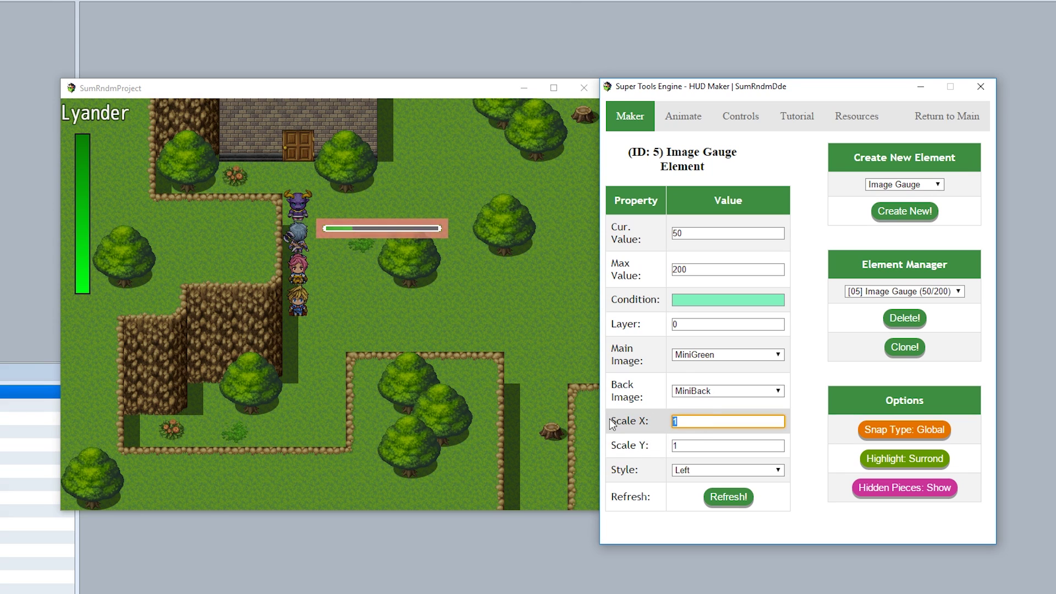
{"action": "type", "text": ".5"}
{"action": "left_click", "coordinate": [713, 446]}
{"action": "type", "text": ".5"}
{"action": "left_click", "coordinate": [734, 499]}
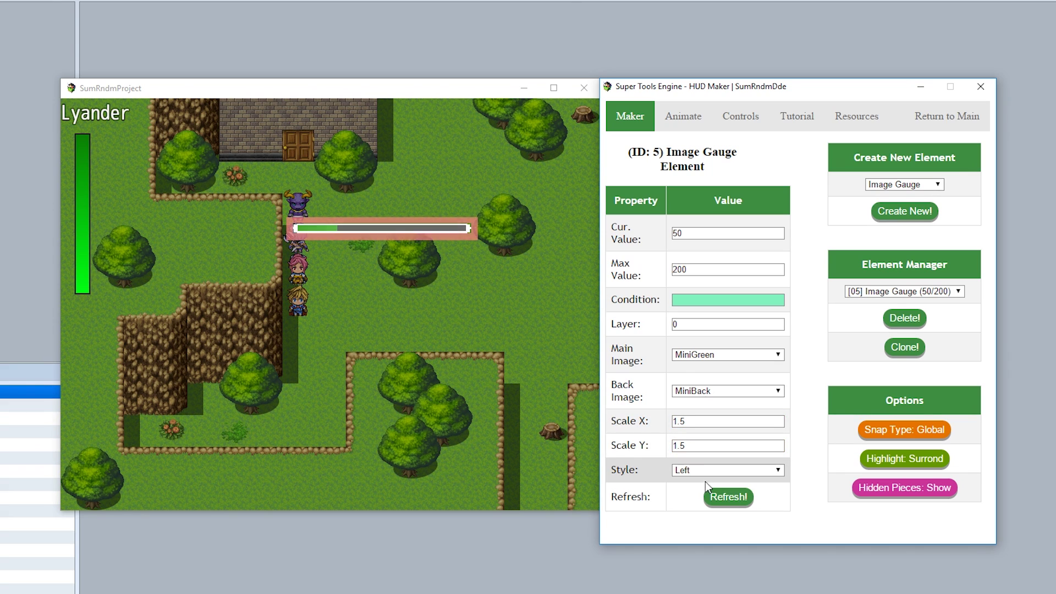
Step: Try the Up fill style on the image gauge, switch it to Down, and refresh the element
{"action": "left_click", "coordinate": [688, 471]}
{"action": "left_click", "coordinate": [694, 500]}
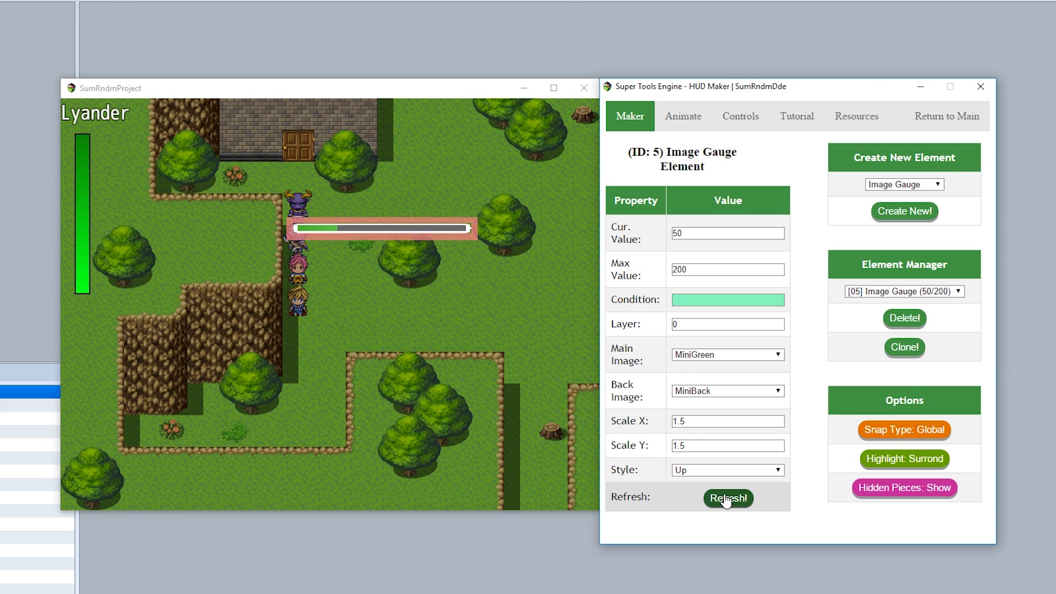
{"action": "left_click", "coordinate": [706, 473]}
{"action": "left_click", "coordinate": [686, 515]}
{"action": "left_click", "coordinate": [718, 502]}
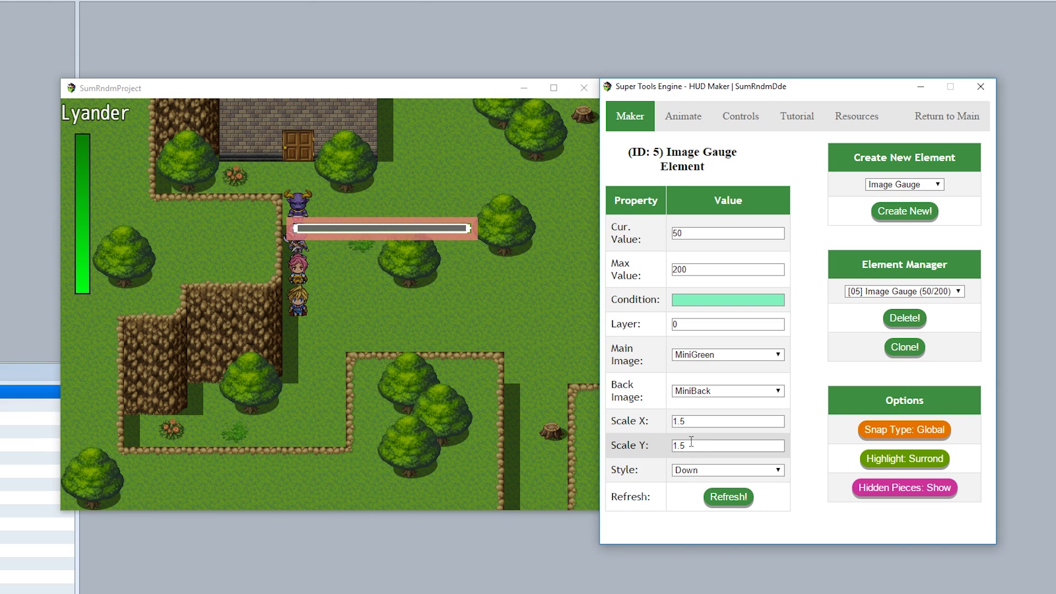
Step: Set the image gauge's Scale Y to 5 and refresh the element
{"action": "left_click_drag", "start_coordinate": [709, 446], "coordinate": [590, 446]}
{"action": "type", "text": "5"}
{"action": "left_click", "coordinate": [728, 497]}
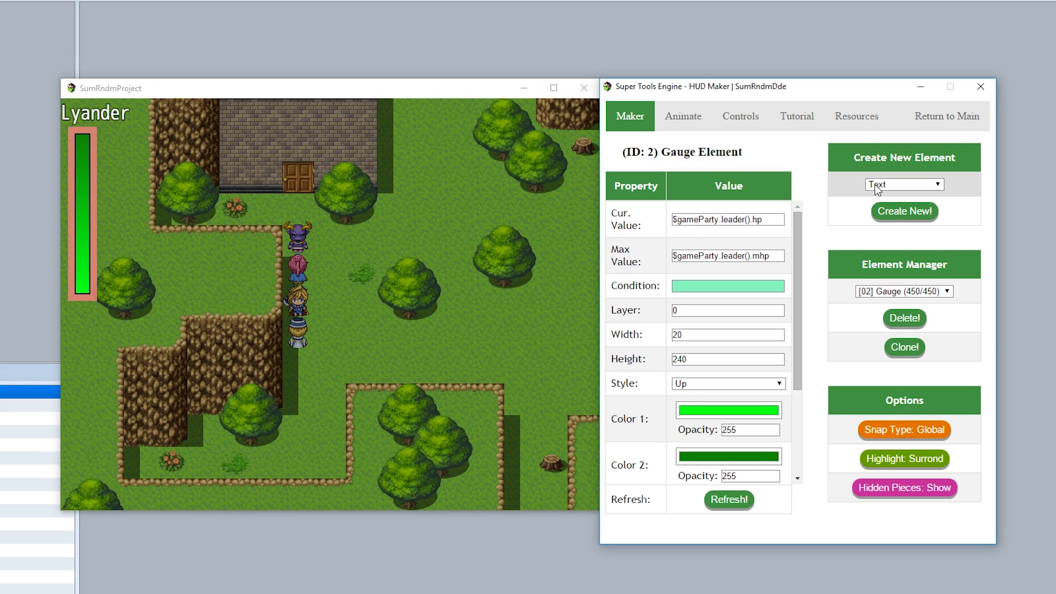
Step: Create an Image Numbers element, set its value to 1254, and refresh it
{"action": "left_click", "coordinate": [874, 183]}
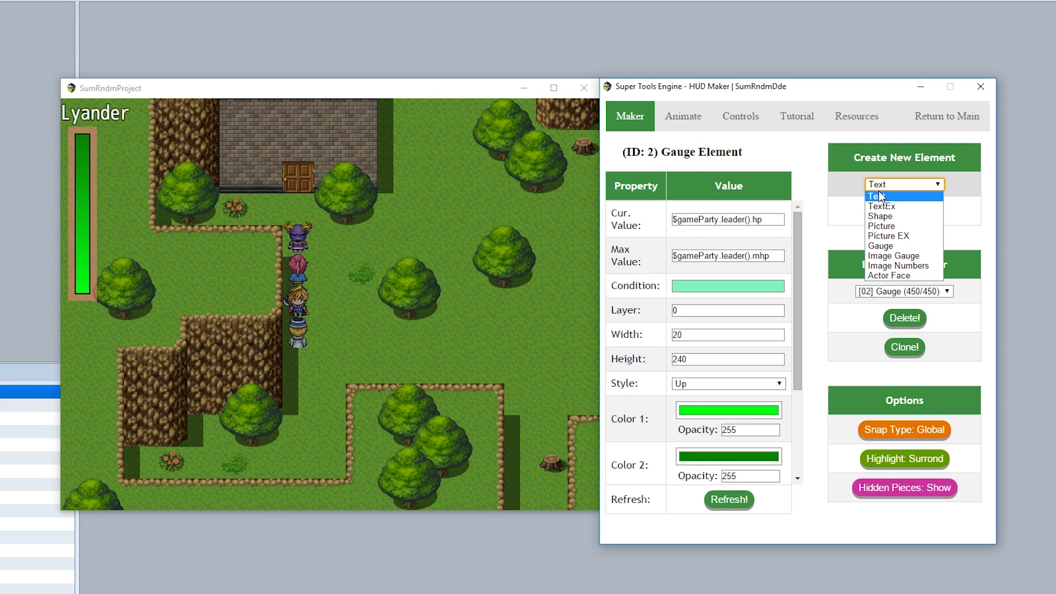
{"action": "left_click", "coordinate": [898, 265]}
{"action": "left_click", "coordinate": [904, 211]}
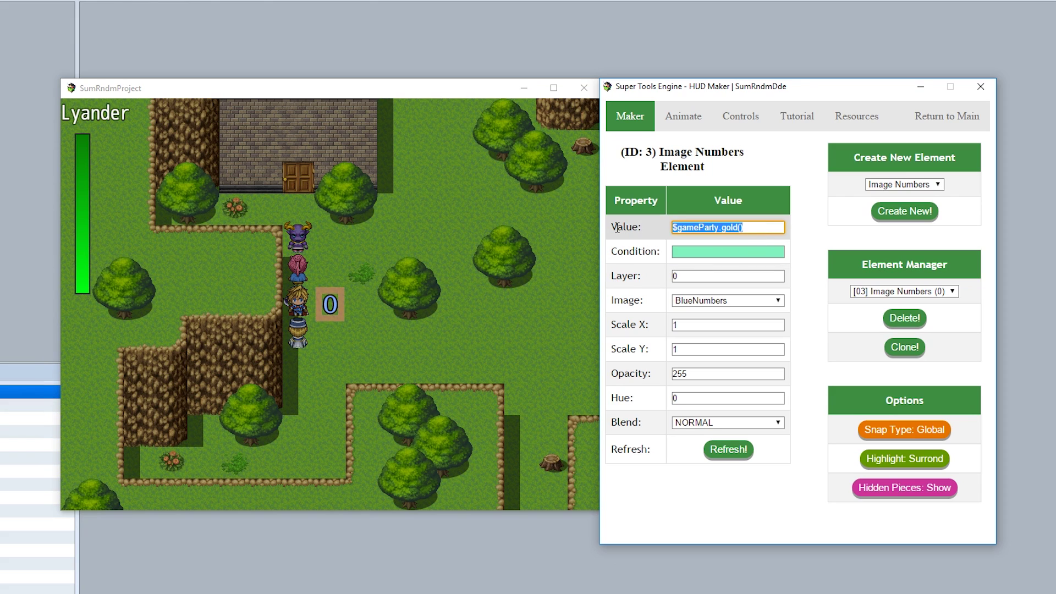
{"action": "type", "text": "1254"}
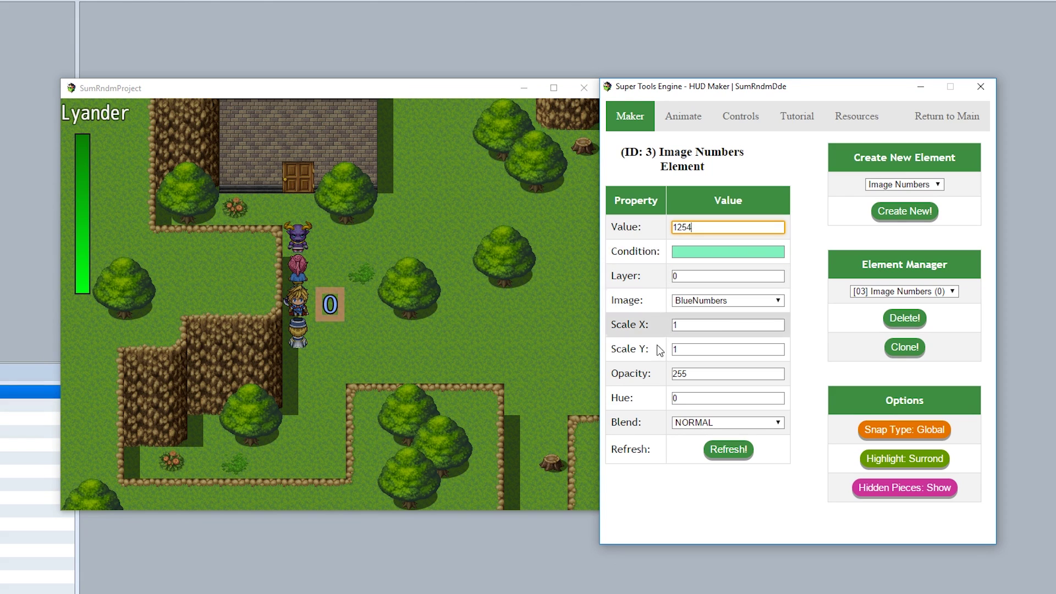
{"action": "left_click", "coordinate": [715, 451]}
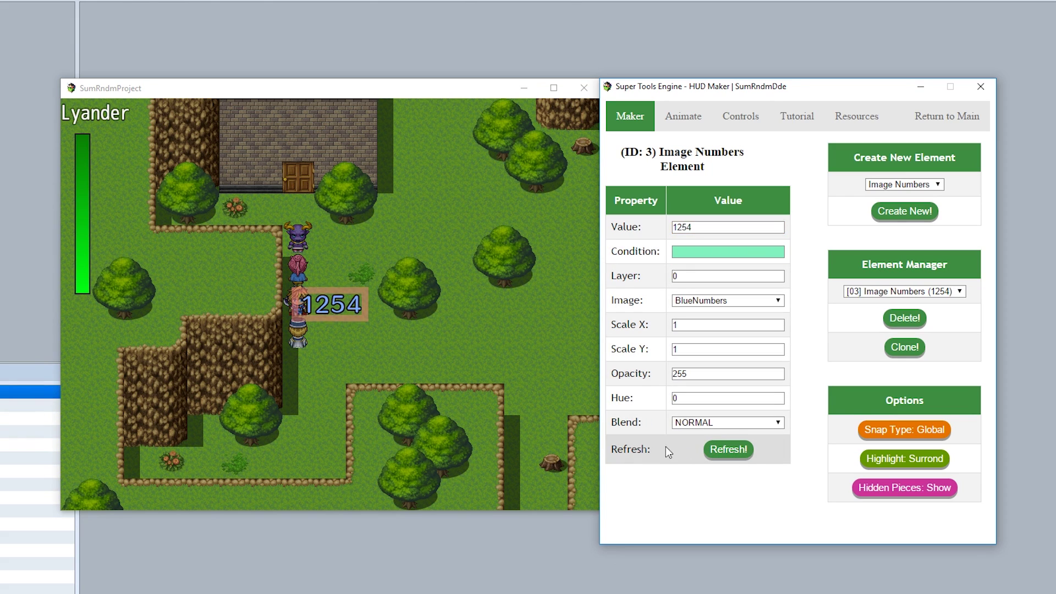
{"action": "left_click", "coordinate": [322, 332]}
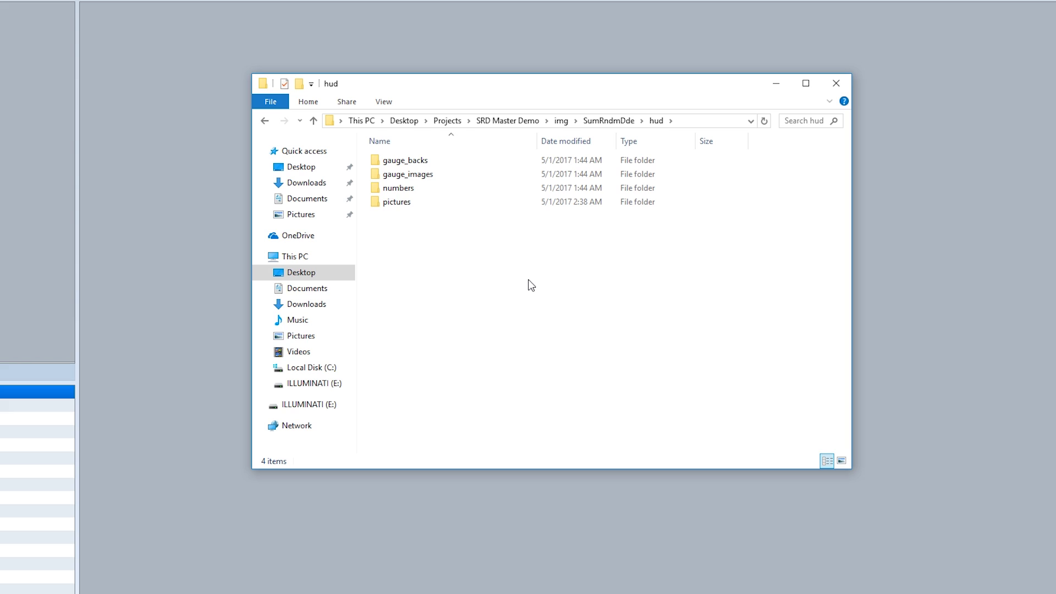
Step: Open the project's numbers folder and preview the number images from BlueNumbers.png to WhiteNumbers.png
{"action": "double_click", "coordinate": [422, 188]}
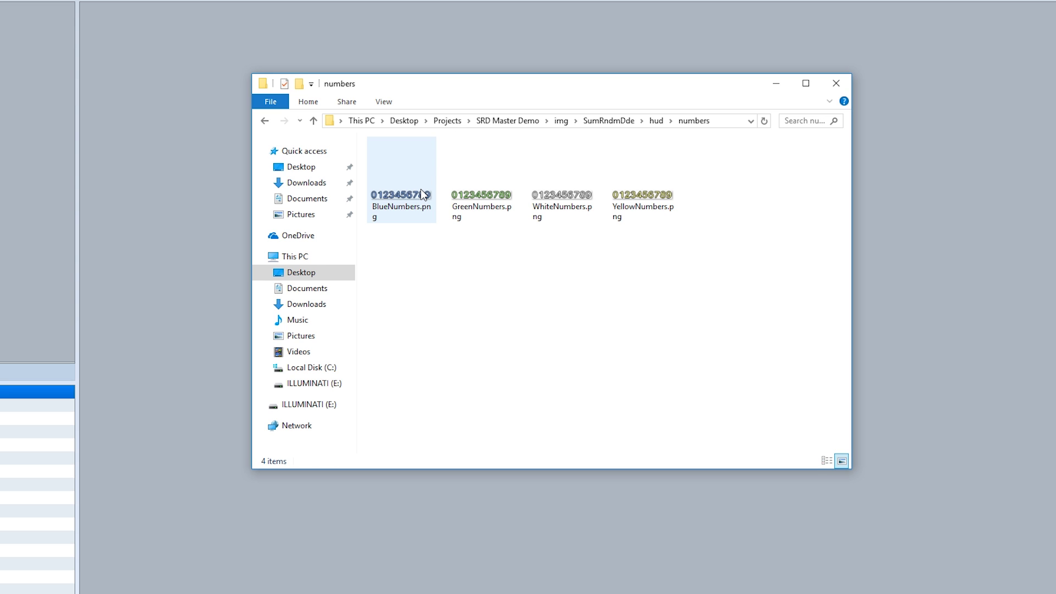
{"action": "left_click", "coordinate": [421, 194]}
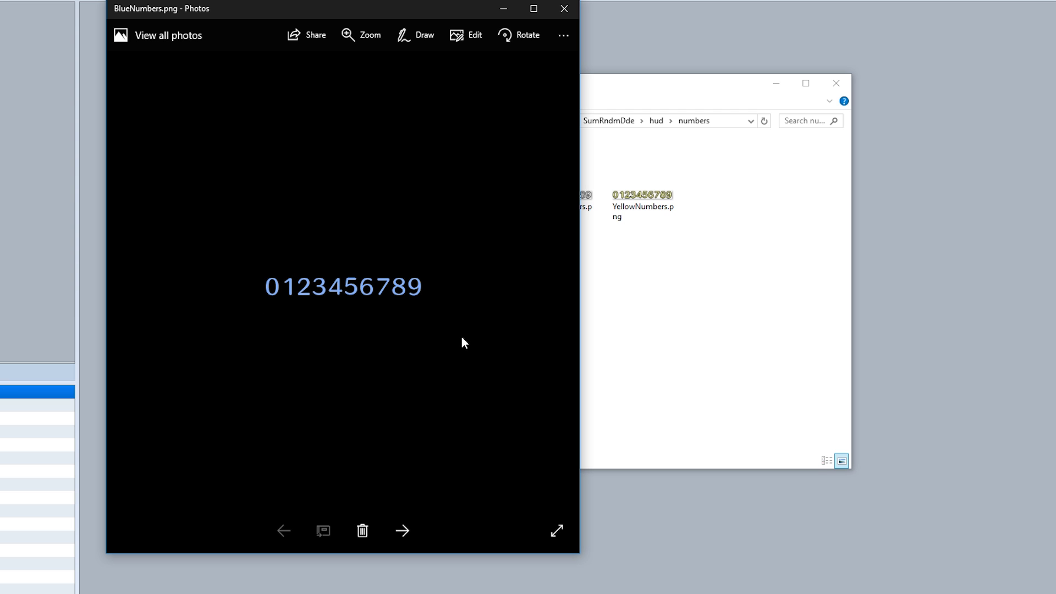
{"action": "left_click", "coordinate": [402, 531]}
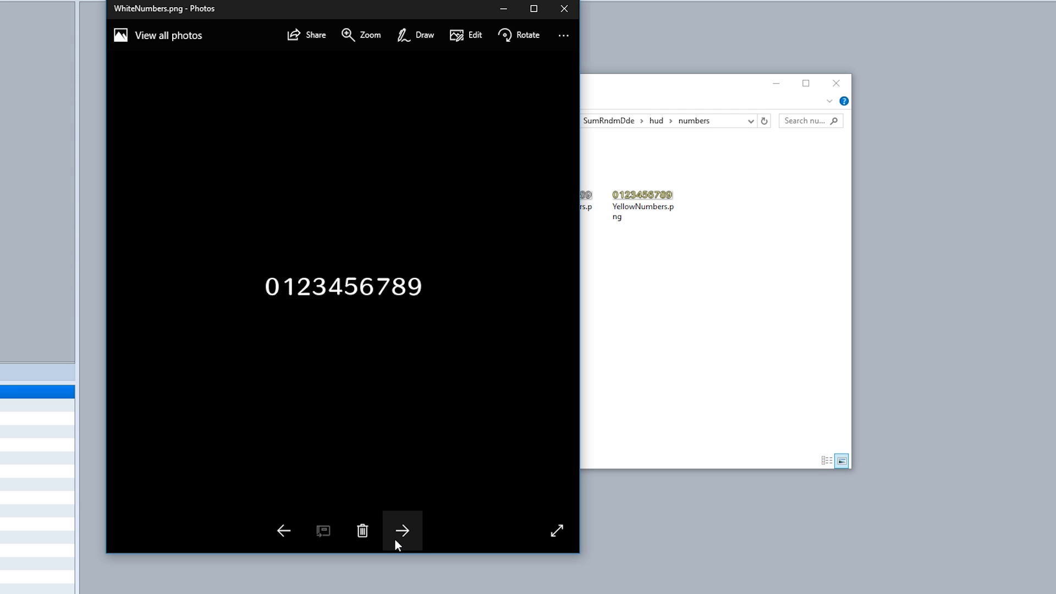
{"action": "left_click", "coordinate": [557, 15]}
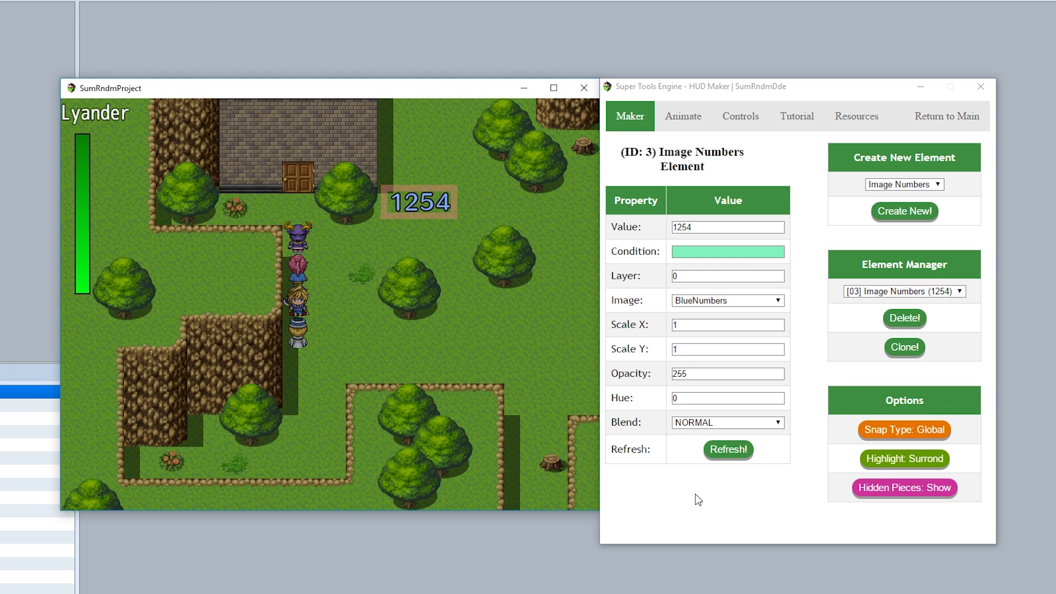
Step: Change the image numbers element's image to WhiteNumbers and then to YellowNumbers, refreshing the element after each change
{"action": "left_click", "coordinate": [699, 302]}
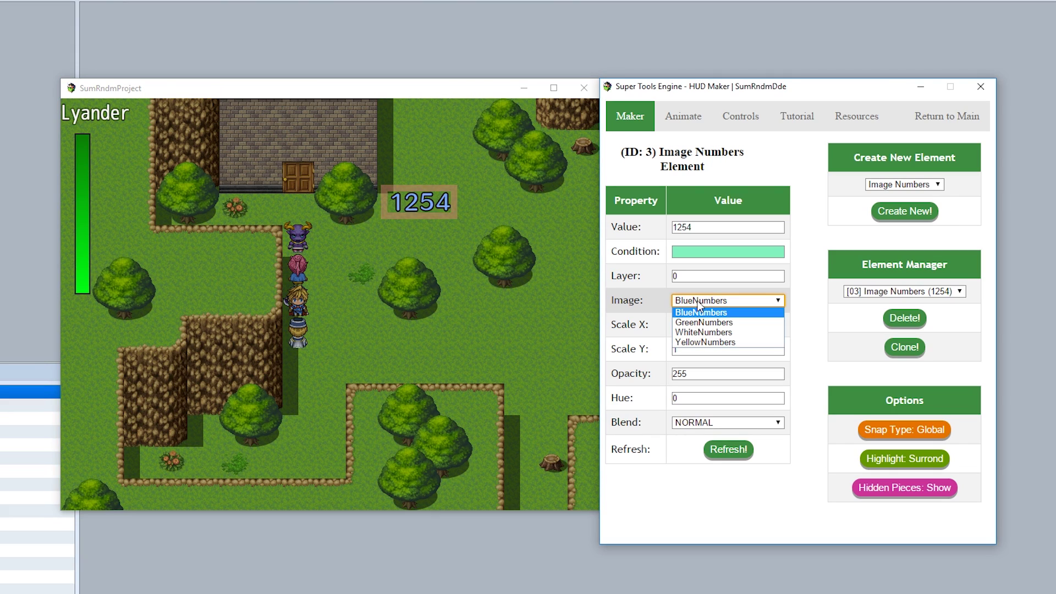
{"action": "left_click", "coordinate": [704, 332]}
{"action": "left_click", "coordinate": [732, 460]}
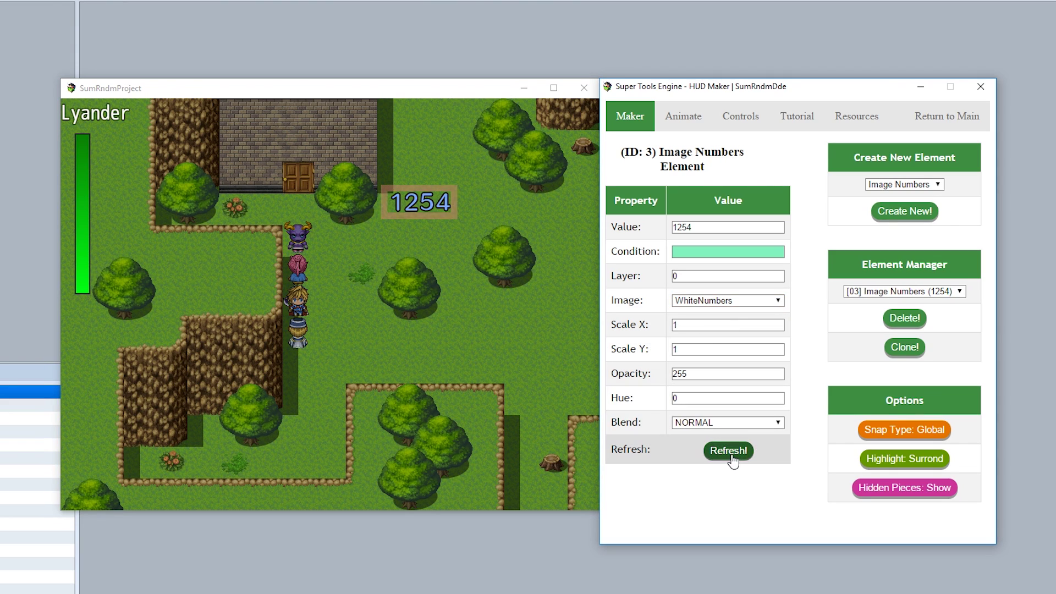
{"action": "left_click", "coordinate": [726, 301]}
{"action": "left_click", "coordinate": [715, 345]}
{"action": "left_click", "coordinate": [727, 451]}
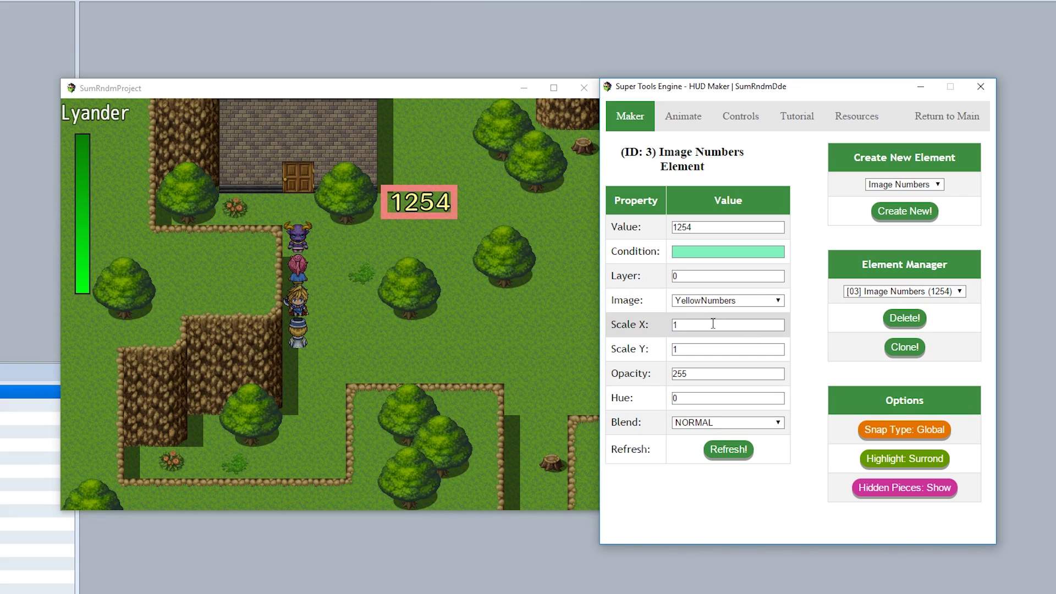
Step: Set the image numbers element's hue to 45 and refresh it
{"action": "left_click", "coordinate": [629, 355]}
{"action": "key", "text": "Tab"}
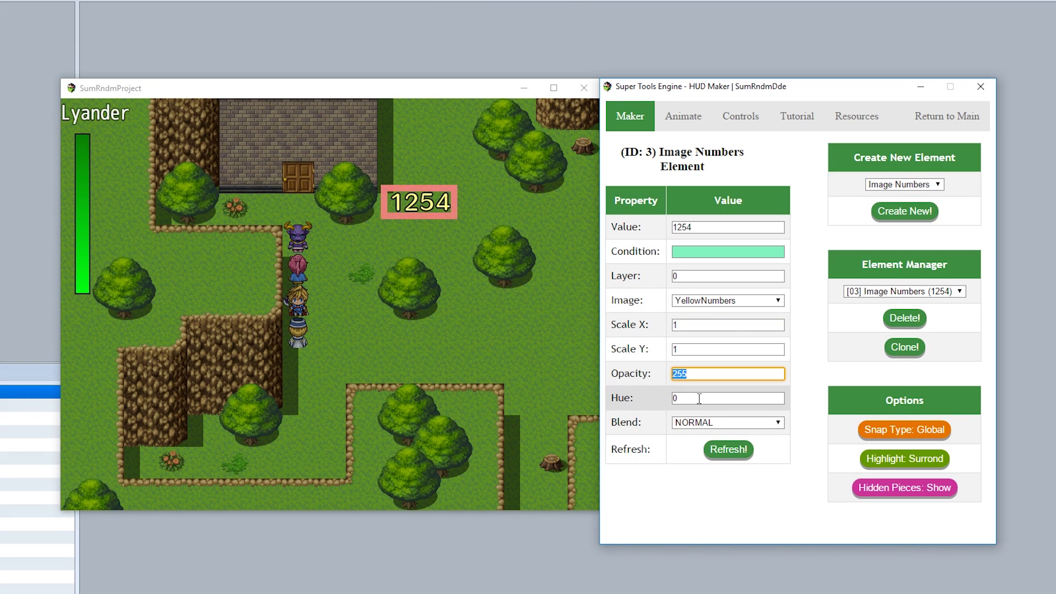
{"action": "type", "text": "45"}
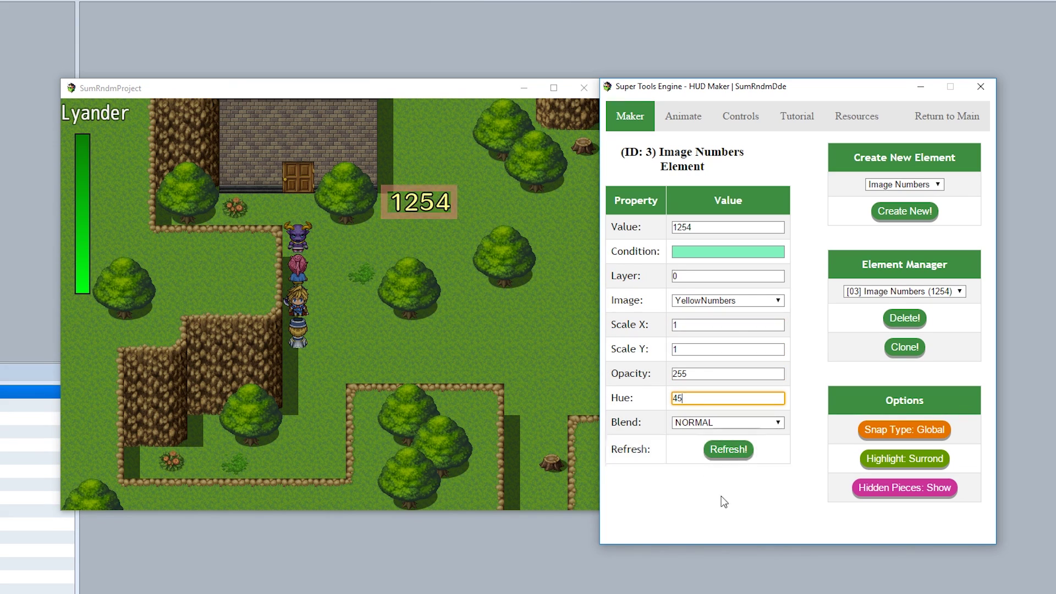
{"action": "left_click", "coordinate": [729, 456]}
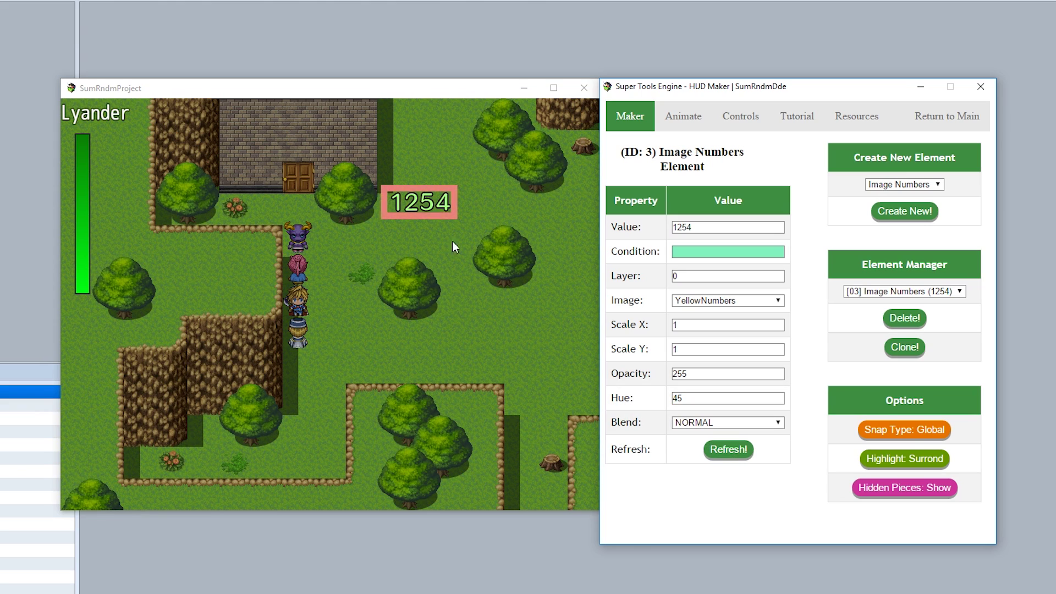
Step: Try another blend mode on the image numbers element, refresh it, and move the number slightly up and right on the map
{"action": "left_click", "coordinate": [691, 424]}
{"action": "left_click", "coordinate": [695, 447]}
{"action": "left_click", "coordinate": [734, 456]}
{"action": "left_click_drag", "start_coordinate": [415, 216], "coordinate": [450, 217]}
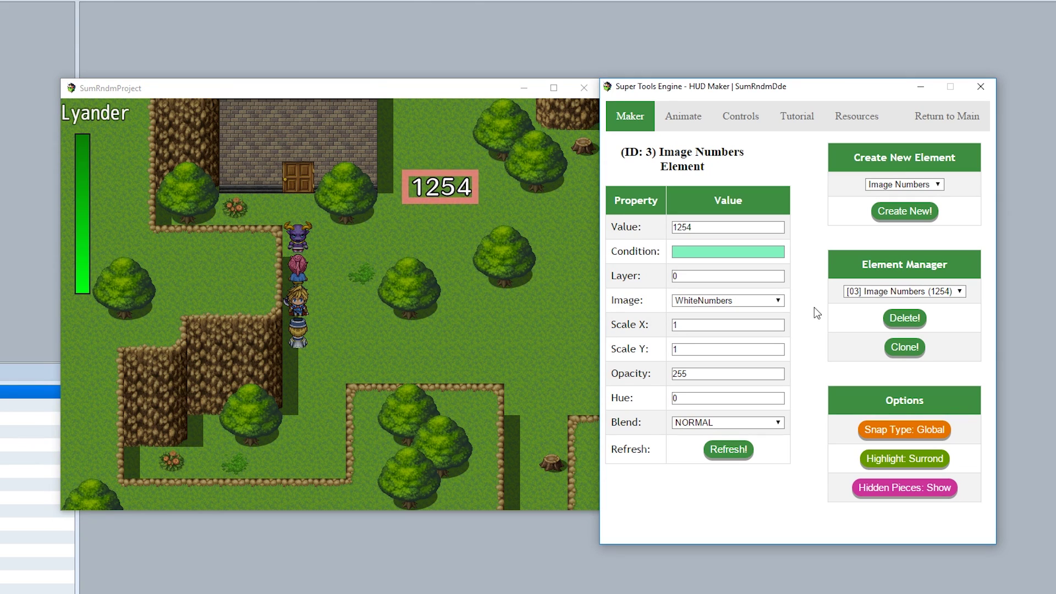
Step: Set the image numbers value to $gameParty.leader().hp, refresh it, and move the number to the lower end of the HP gauge
{"action": "left_click_drag", "start_coordinate": [720, 228], "coordinate": [660, 218]}
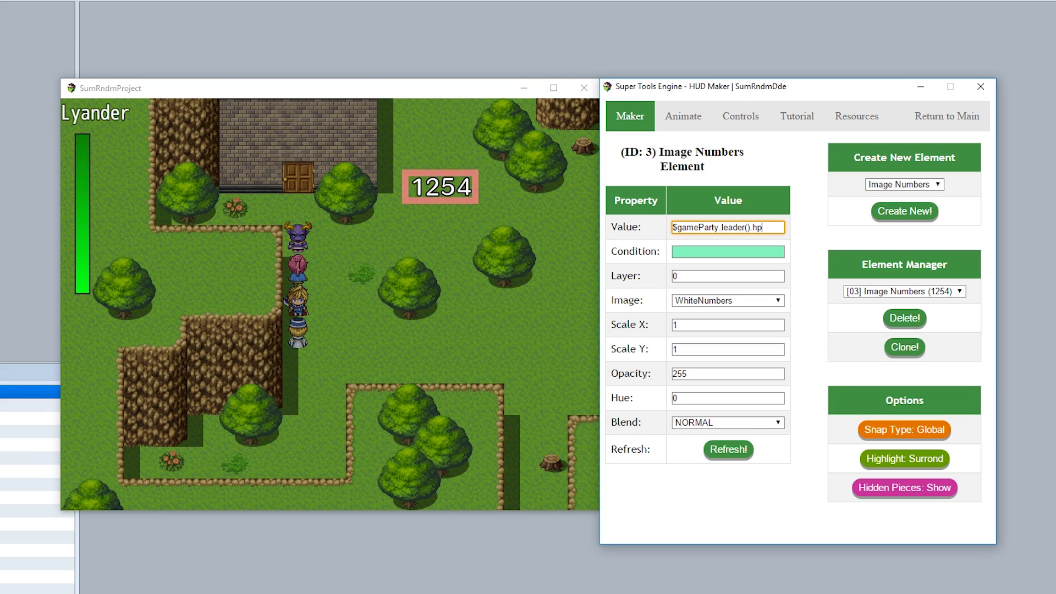
{"action": "left_click", "coordinate": [728, 450]}
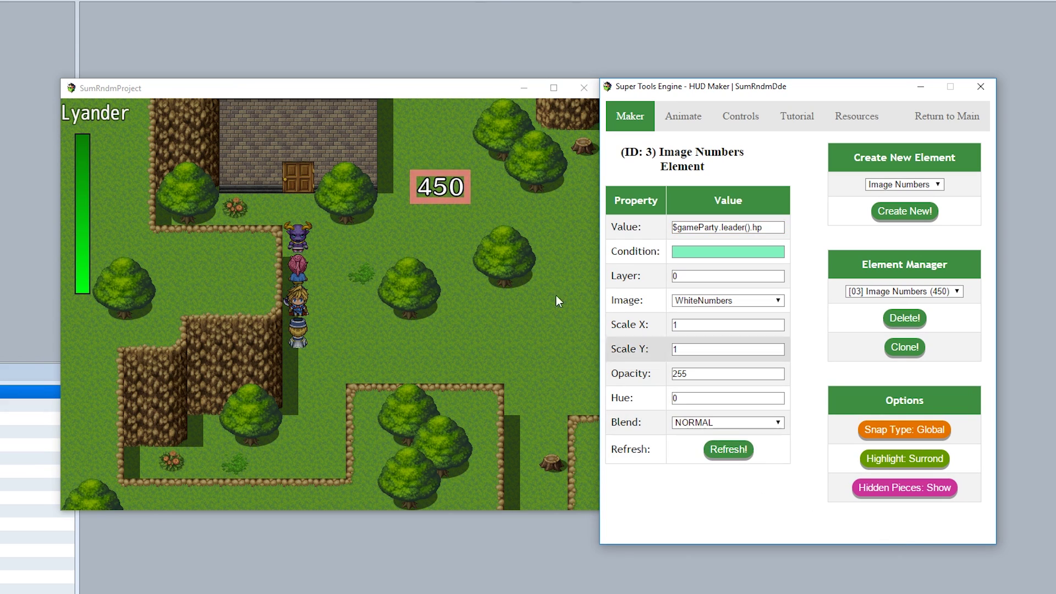
{"action": "left_click", "coordinate": [384, 219]}
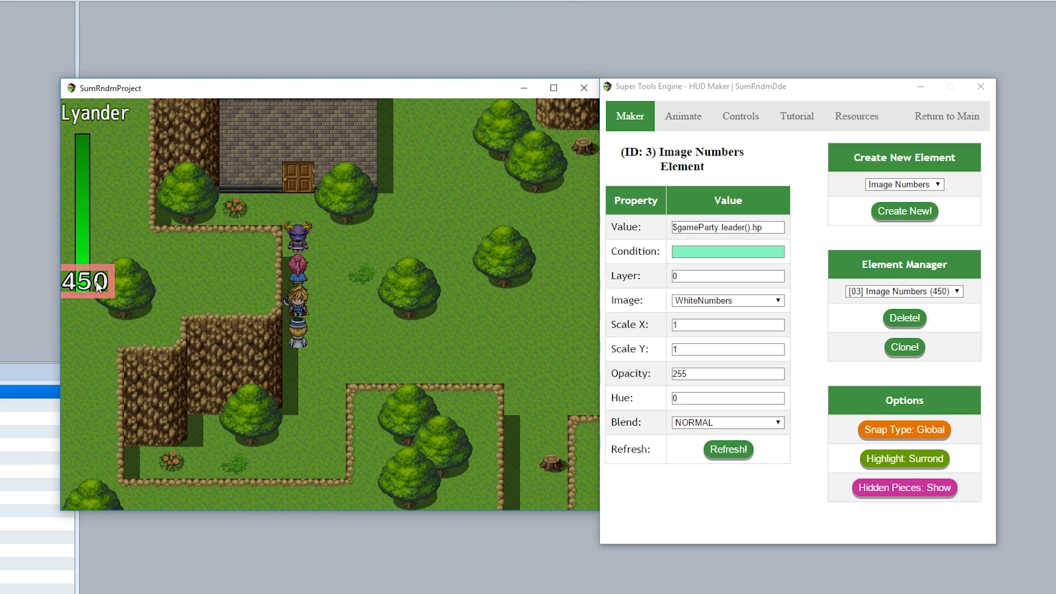
{"action": "left_click_drag", "start_coordinate": [106, 282], "coordinate": [101, 282]}
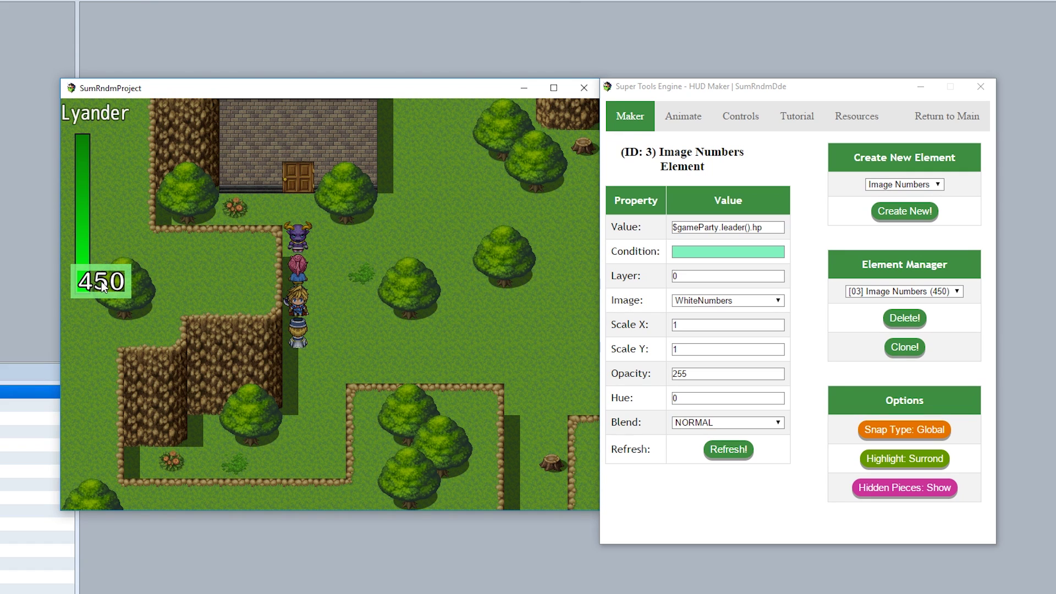
Step: Playtest the HUD by repeatedly triggering the HP loss in the game and checking the gauge and number against it
{"action": "left_click", "coordinate": [272, 246]}
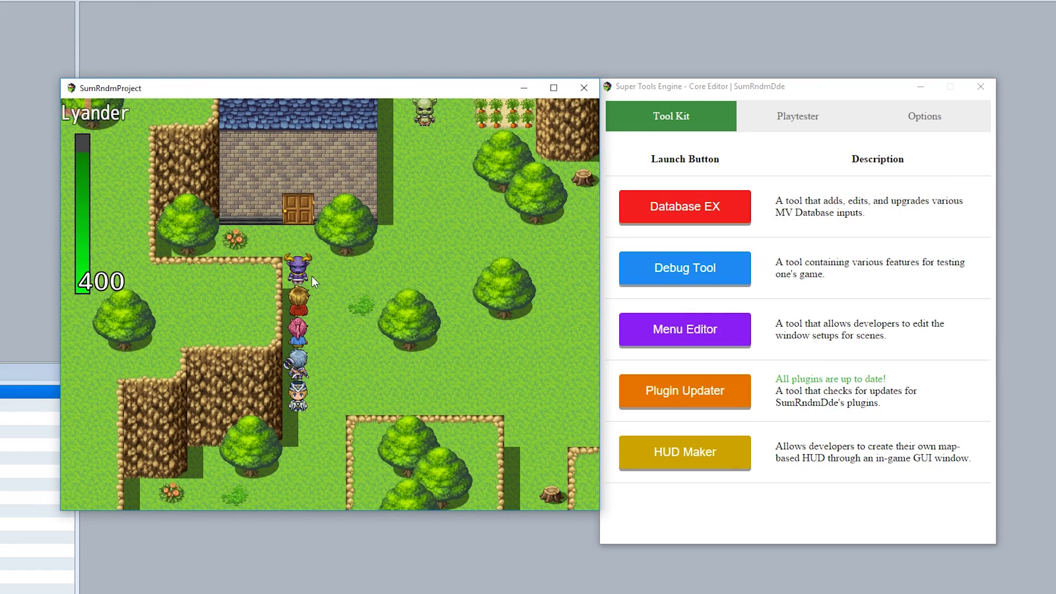
{"action": "left_click", "coordinate": [304, 281]}
{"action": "left_click", "coordinate": [282, 406]}
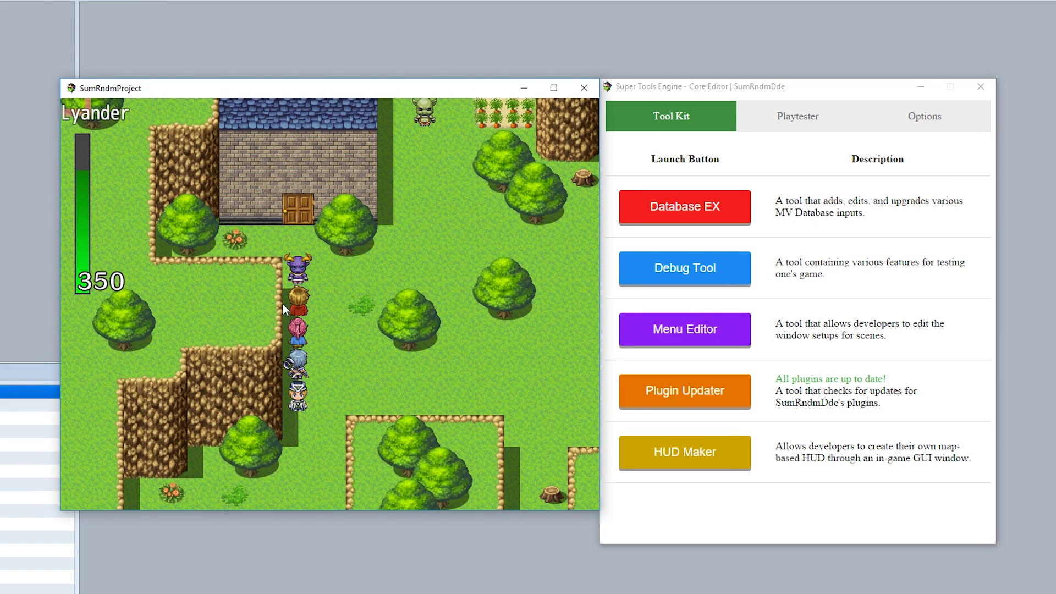
{"action": "left_click", "coordinate": [297, 279]}
{"action": "left_click", "coordinate": [297, 279]}
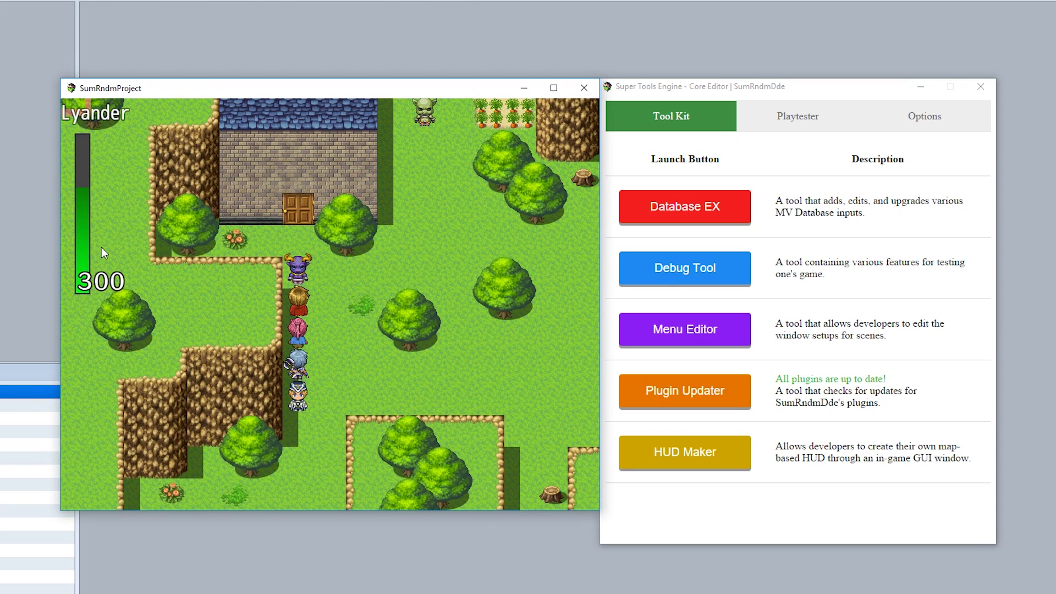
{"action": "key", "text": "space"}
{"action": "key", "text": "space"}
{"action": "key", "text": "space"}
{"action": "key", "text": "space"}
{"action": "key", "text": "space"}
{"action": "key", "text": "space"}
{"action": "key", "text": "space"}
{"action": "key", "text": "space"}
{"action": "key", "text": "space"}
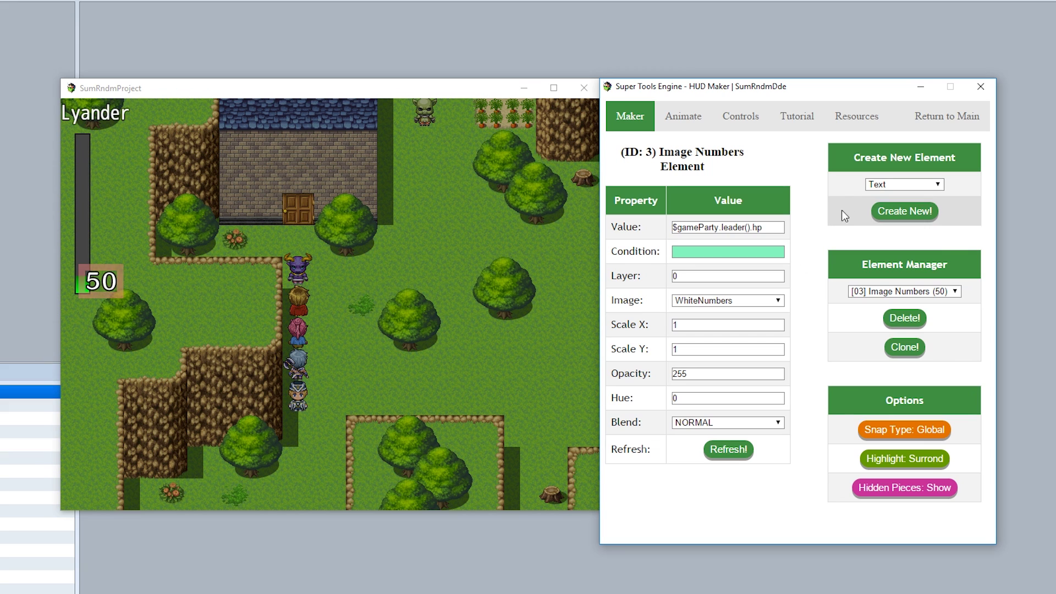
Step: Create an Actor Face element and move it between the HP gauge and the house door
{"action": "left_click", "coordinate": [873, 184]}
{"action": "left_click", "coordinate": [879, 279]}
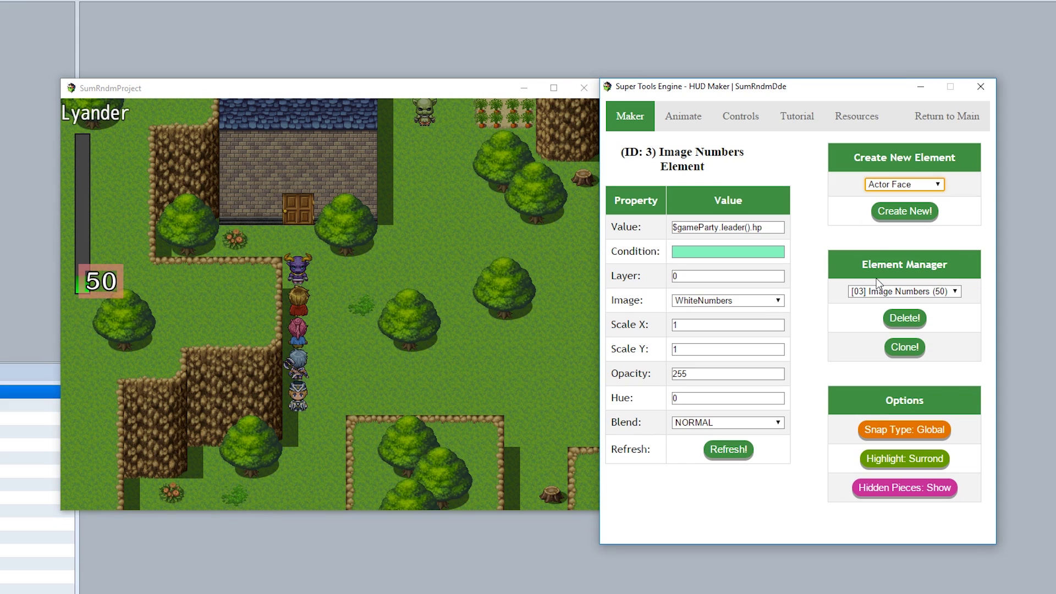
{"action": "left_click", "coordinate": [904, 211]}
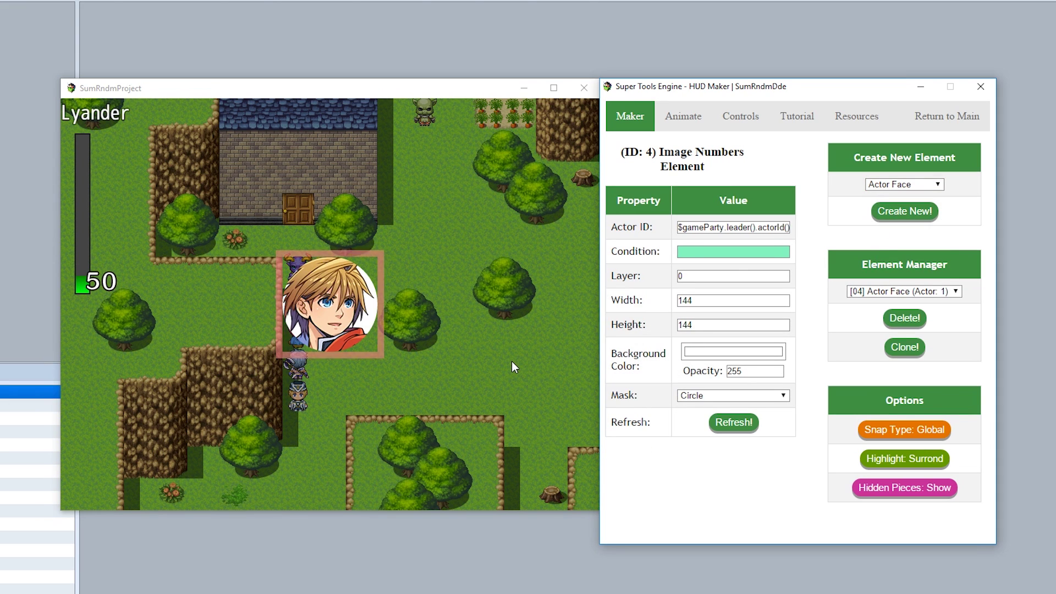
{"action": "left_click_drag", "start_coordinate": [319, 313], "coordinate": [193, 256]}
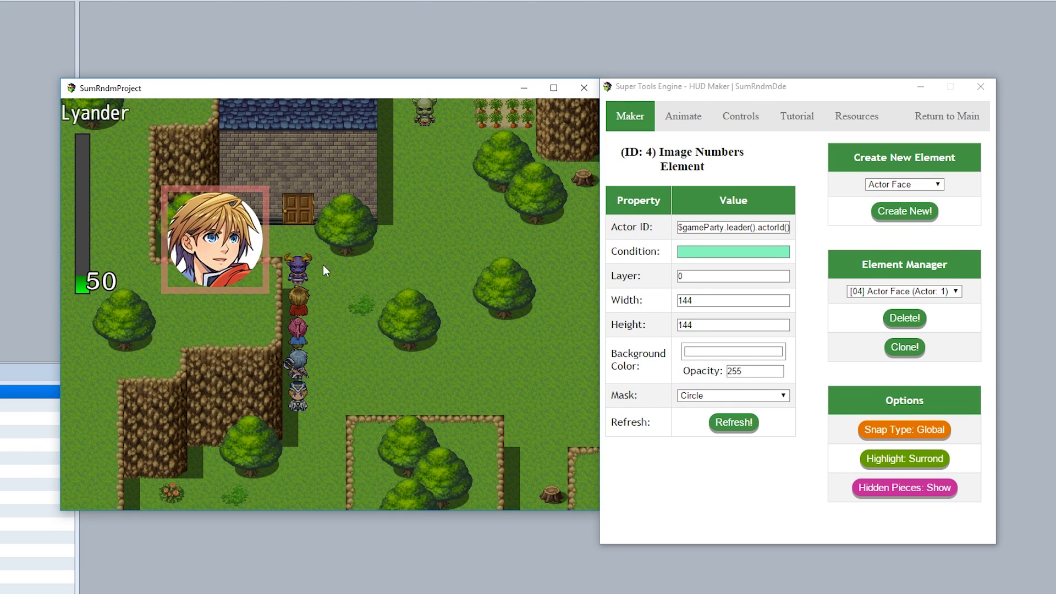
Step: Set the actor face's background color opacity to 0 and refresh the element
{"action": "left_click", "coordinate": [759, 226]}
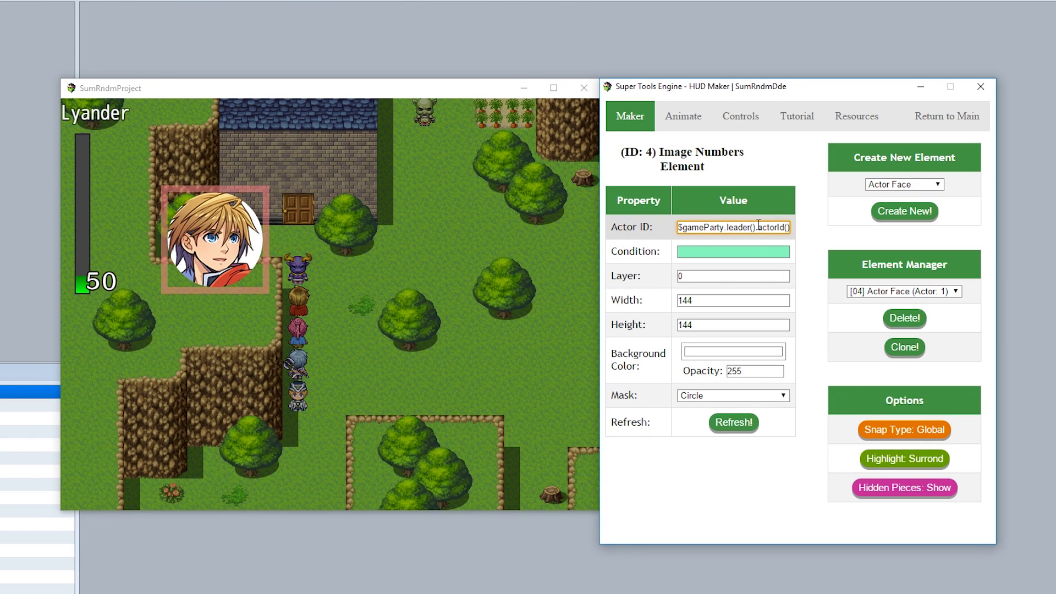
{"action": "left_click", "coordinate": [732, 300]}
{"action": "left_click", "coordinate": [715, 325]}
{"action": "double_click", "coordinate": [763, 374]}
{"action": "type", "text": "0"}
{"action": "left_click", "coordinate": [734, 422]}
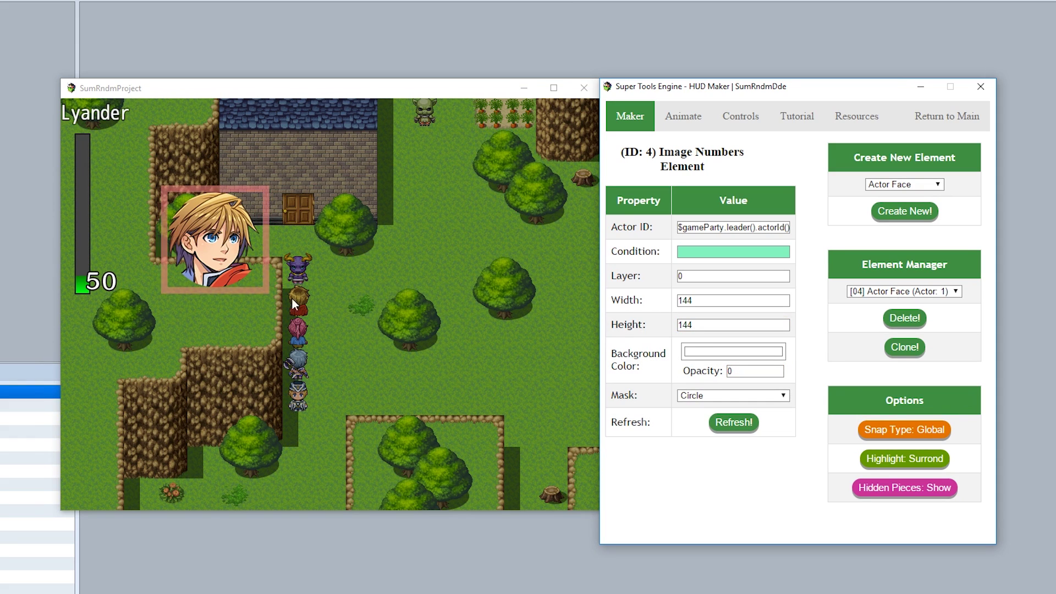
Step: Try the None mask on the actor face, switch it back to Circle, and refresh the element
{"action": "left_click", "coordinate": [715, 396]}
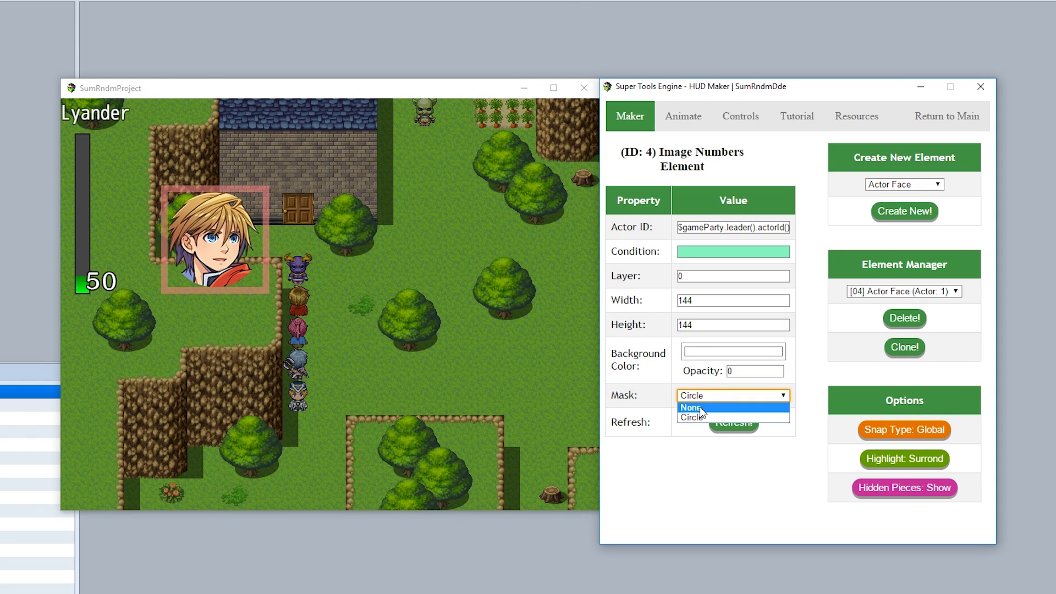
{"action": "left_click", "coordinate": [700, 407]}
{"action": "left_click", "coordinate": [732, 395]}
{"action": "left_click", "coordinate": [700, 417]}
{"action": "left_click", "coordinate": [734, 422]}
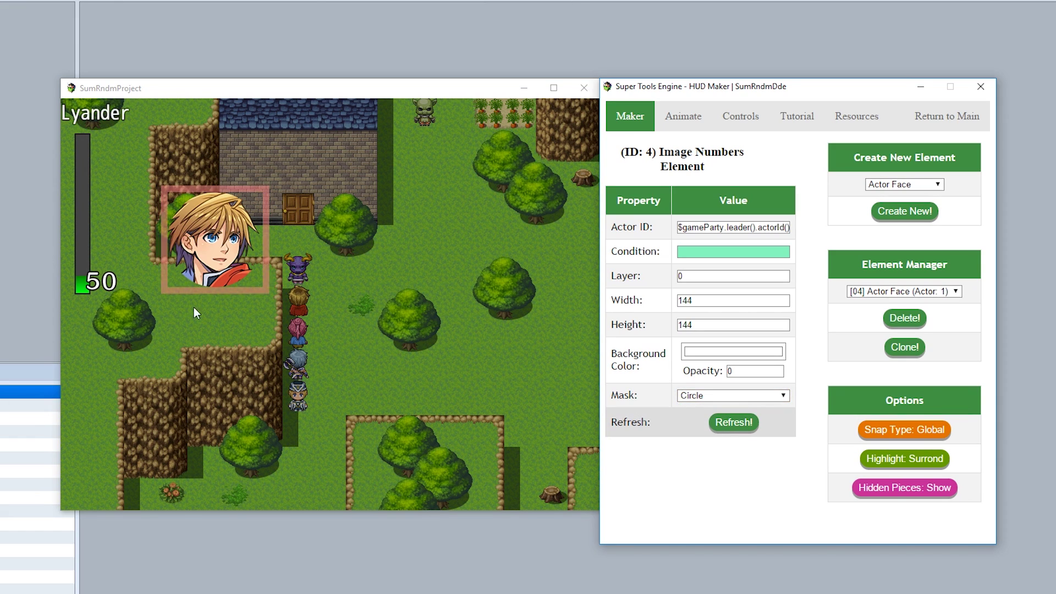
Step: Move the actor face to the map's upper-left corner over the name, then set the name text element's layer to 2 and refresh it
{"action": "left_click_drag", "start_coordinate": [242, 266], "coordinate": [112, 145]}
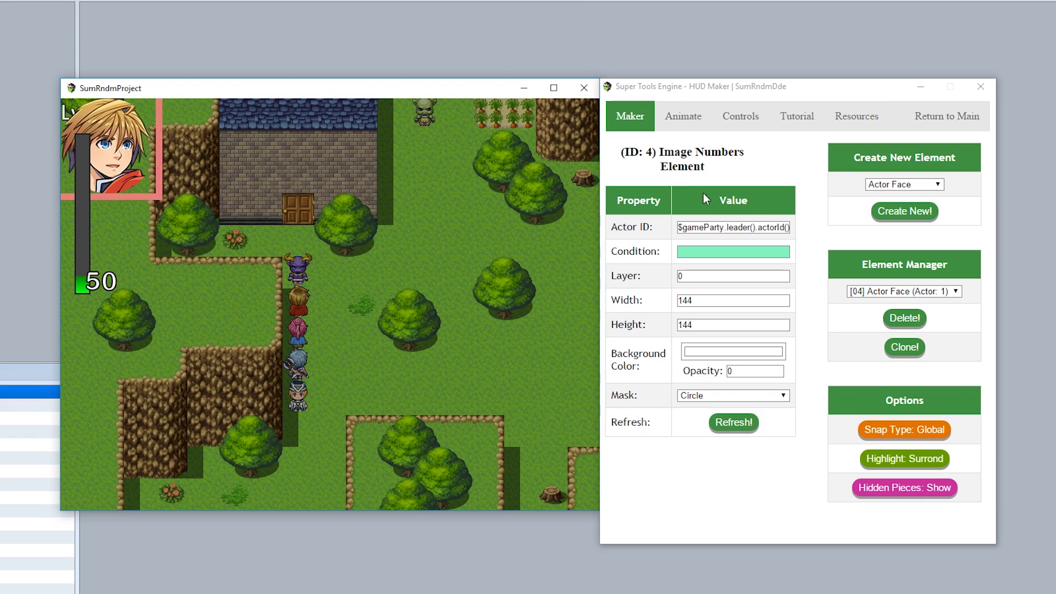
{"action": "left_click", "coordinate": [905, 291]}
{"action": "left_click", "coordinate": [886, 303]}
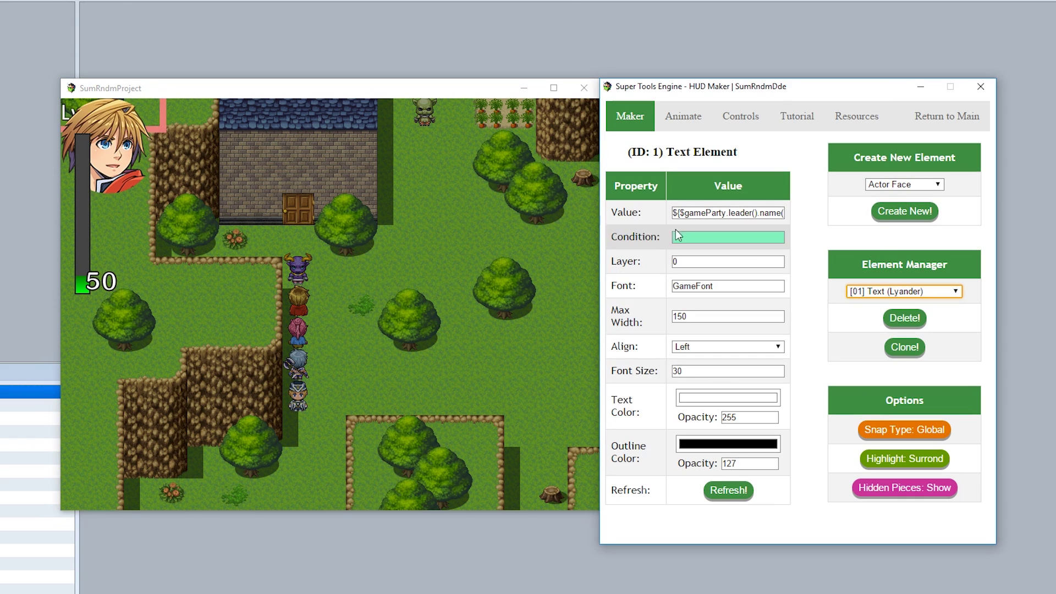
{"action": "type", "text": "2"}
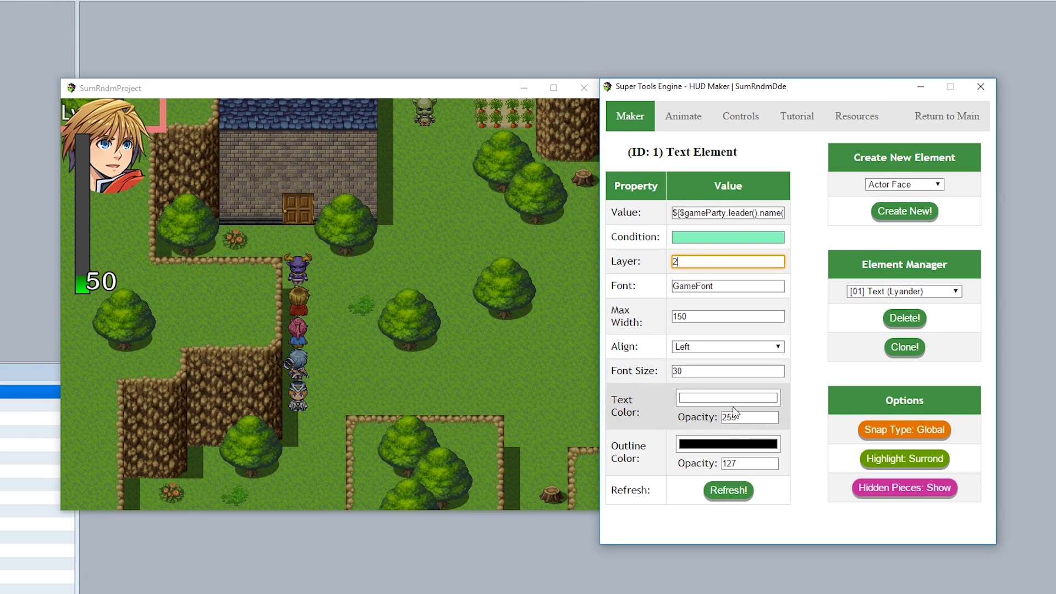
{"action": "left_click", "coordinate": [729, 490]}
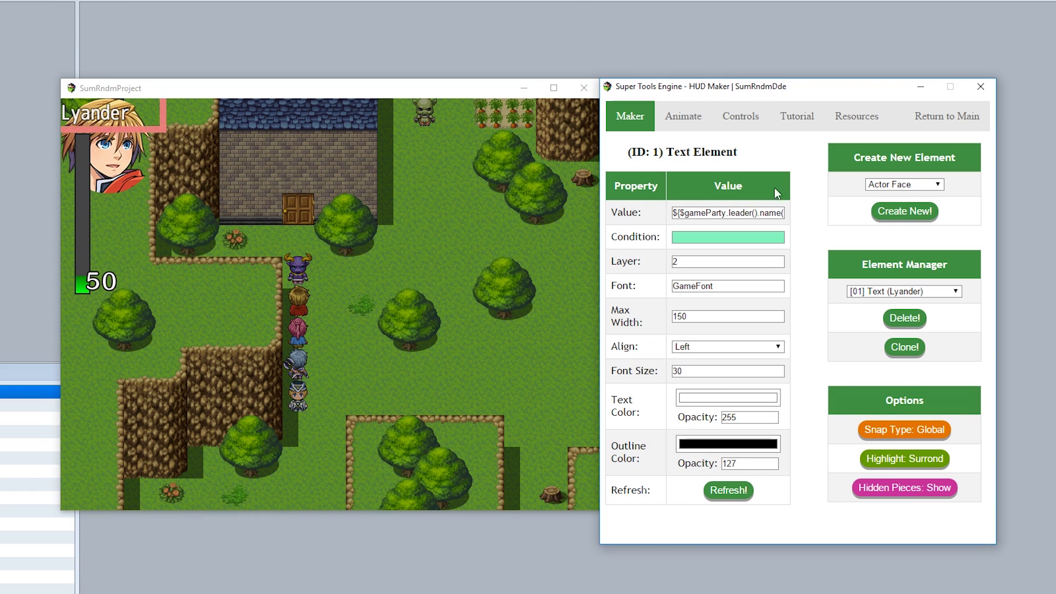
Step: Set the HP gauge element's style to Left, width to 240 and height to 20, then place it just below the actor face
{"action": "left_click", "coordinate": [858, 292]}
{"action": "left_click", "coordinate": [862, 313]}
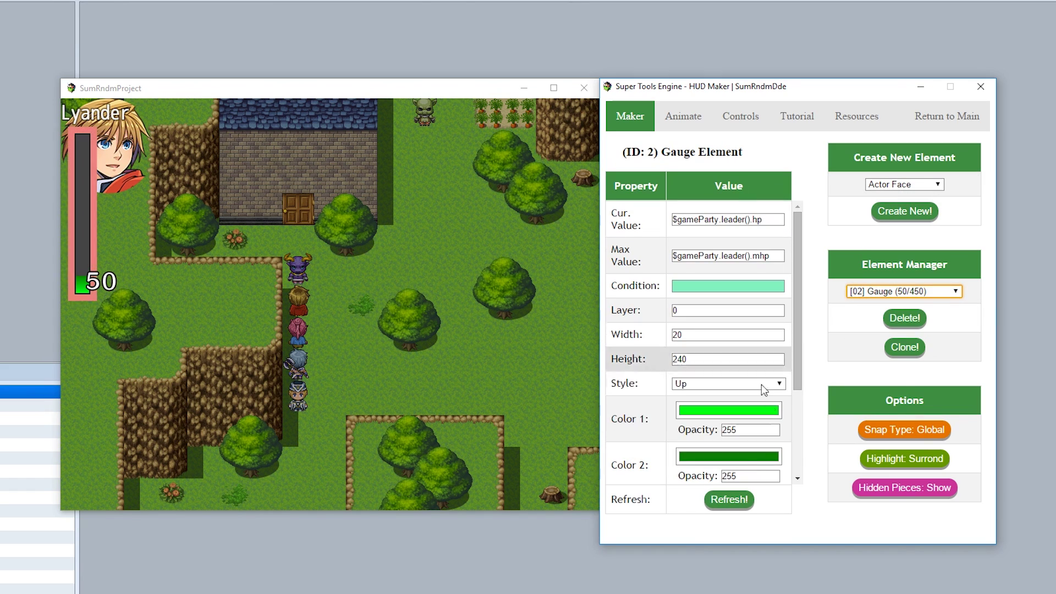
{"action": "left_click", "coordinate": [685, 384]}
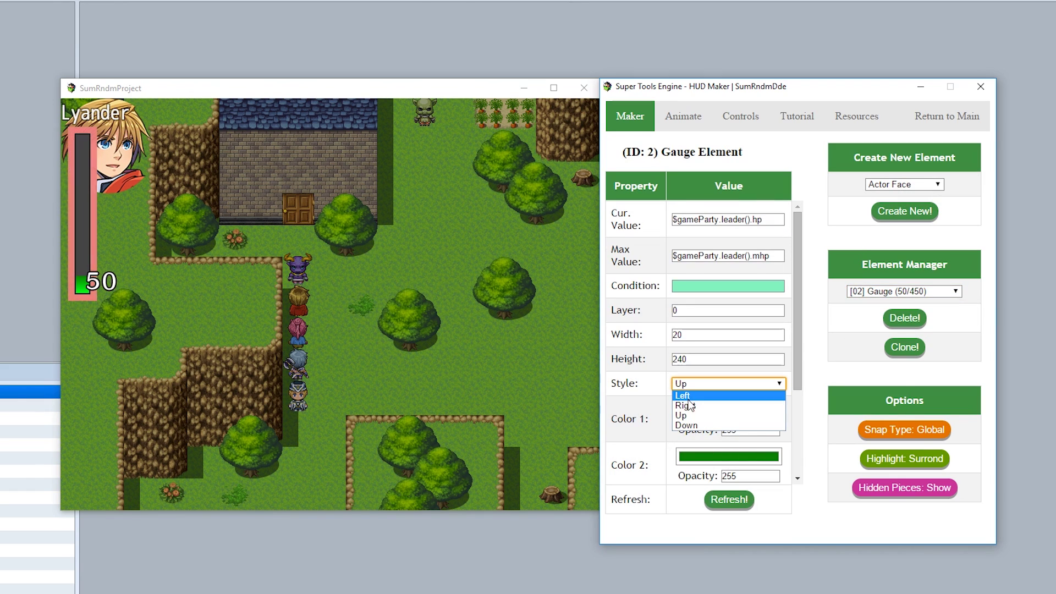
{"action": "left_click", "coordinate": [683, 396]}
{"action": "double_click", "coordinate": [696, 362]}
{"action": "key", "text": "ctrl+x"}
{"action": "double_click", "coordinate": [695, 337]}
{"action": "key", "text": "ctrl+v"}
{"action": "left_click", "coordinate": [692, 359]}
{"action": "type", "text": "20"}
{"action": "left_click", "coordinate": [716, 499]}
{"action": "left_click_drag", "start_coordinate": [107, 209], "coordinate": [157, 184]}
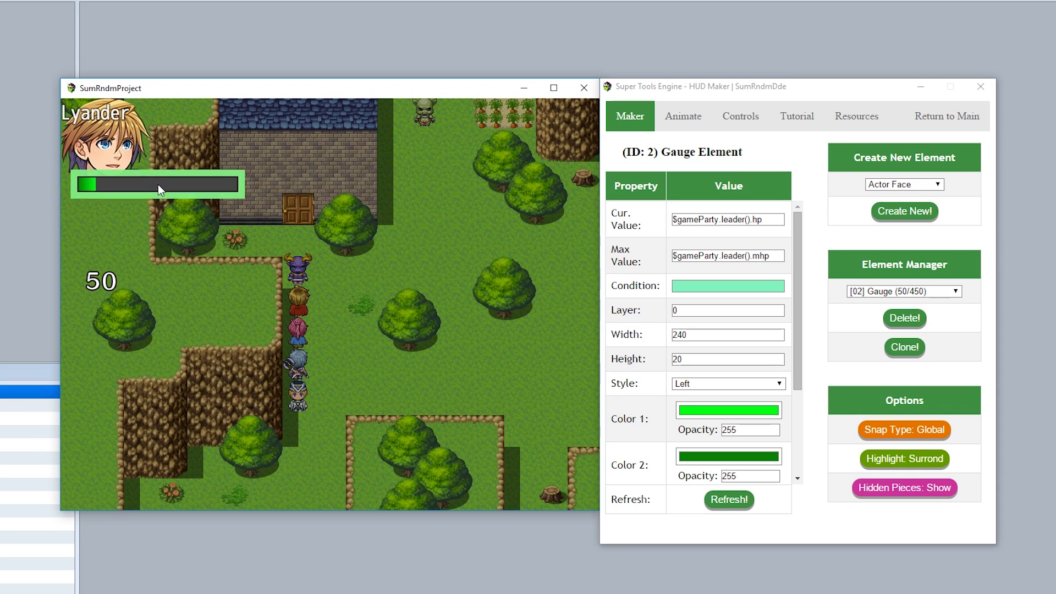
Step: Set the image numbers element's layer to 4, place it over the HP gauge's right end, and return to the main tool kit
{"action": "left_click", "coordinate": [896, 291]}
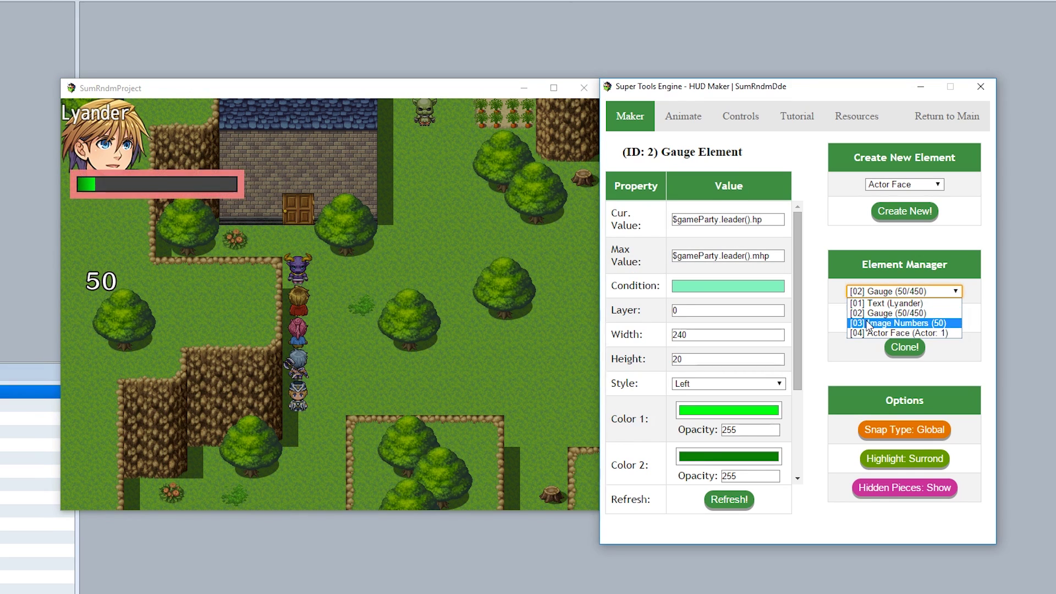
{"action": "left_click", "coordinate": [869, 324]}
{"action": "left_click_drag", "start_coordinate": [103, 281], "coordinate": [159, 217]}
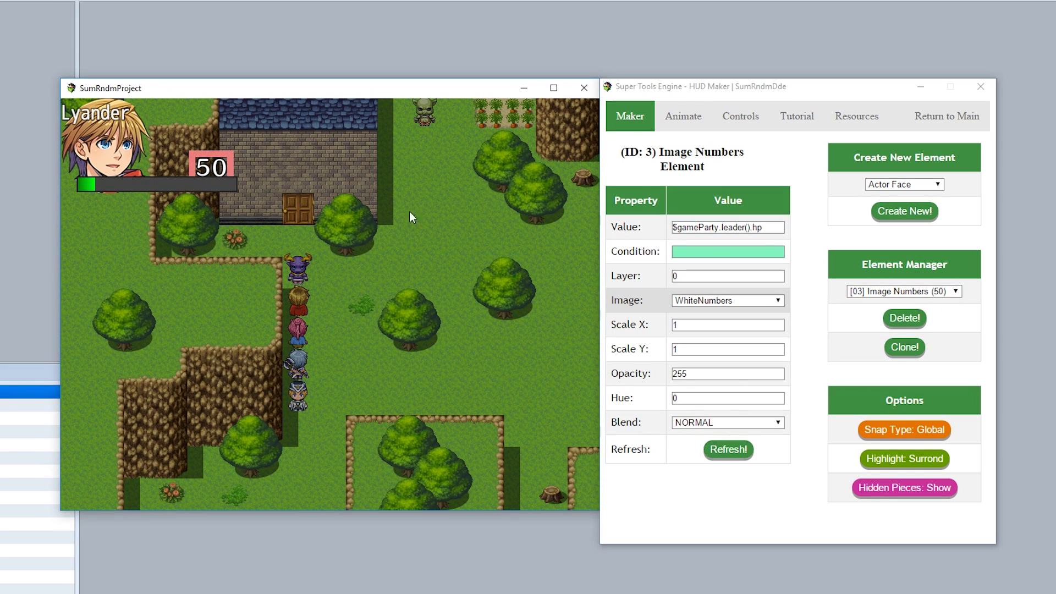
{"action": "double_click", "coordinate": [682, 275]}
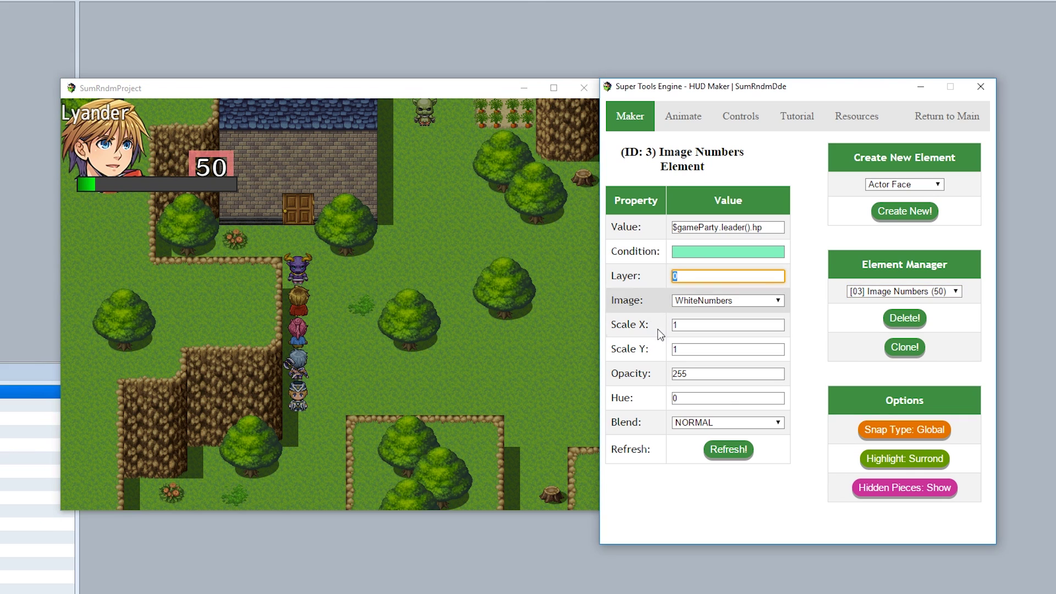
{"action": "left_click", "coordinate": [727, 455]}
{"action": "left_click_drag", "start_coordinate": [214, 171], "coordinate": [218, 178]}
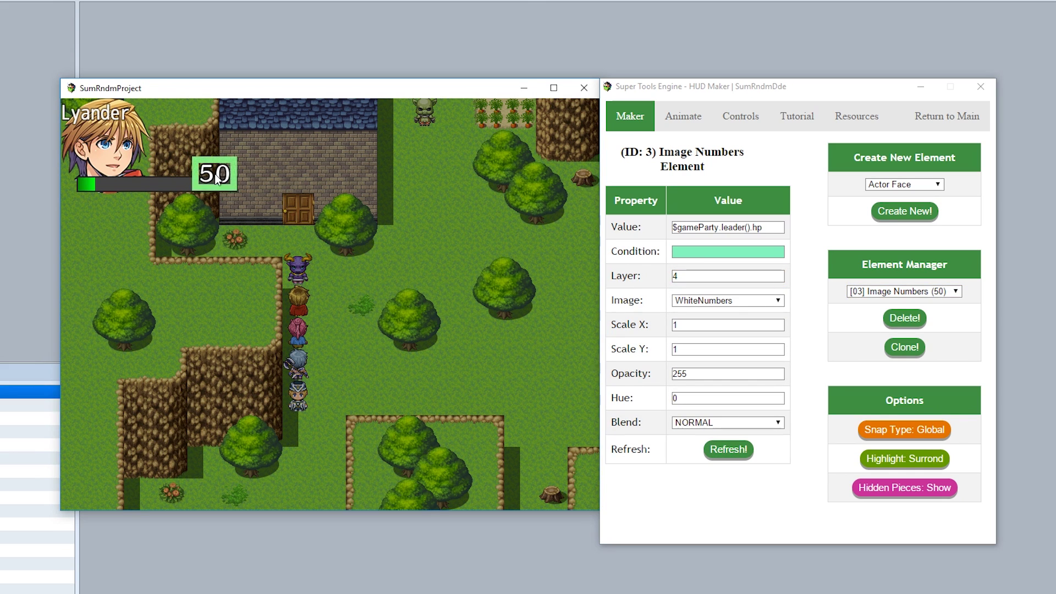
{"action": "left_click", "coordinate": [958, 116]}
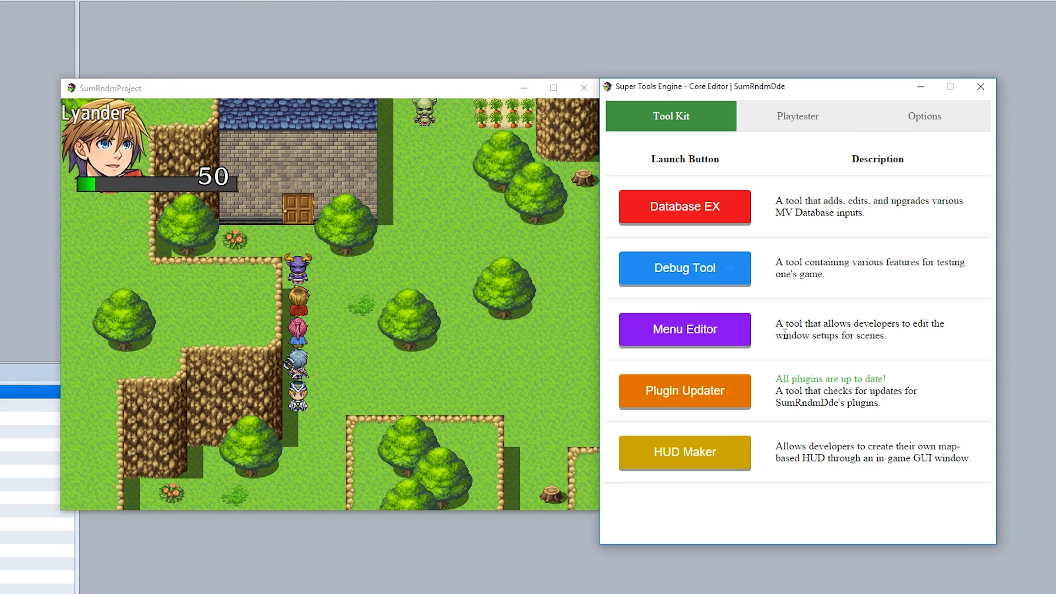
Step: Reopen HUD Maker, center-align the name text element and position it over the top of the actor face, switching to Relative snap and back to Global
{"action": "left_click", "coordinate": [692, 464]}
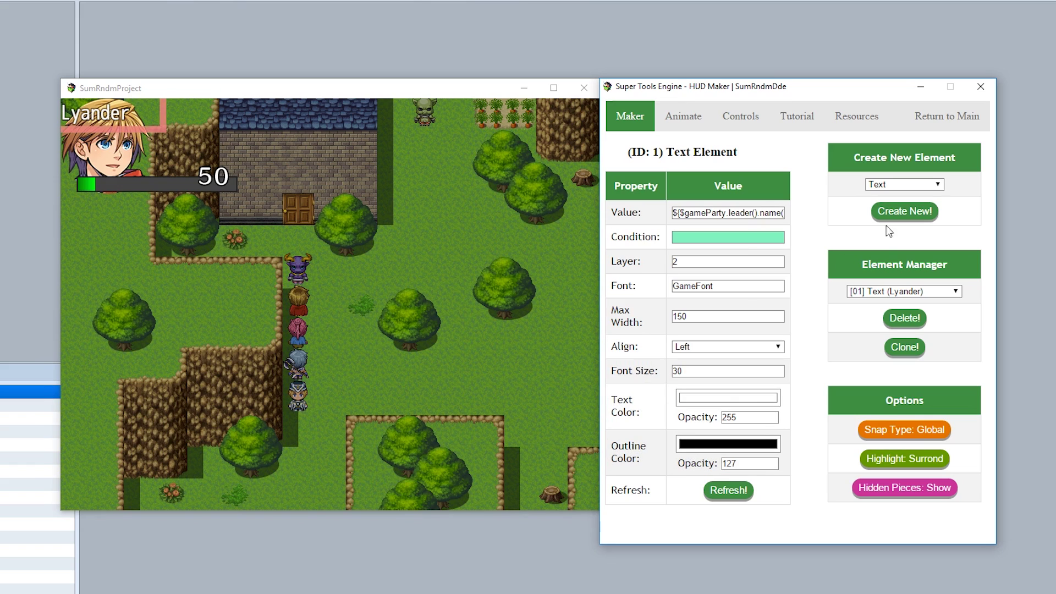
{"action": "left_click", "coordinate": [865, 296]}
{"action": "left_click", "coordinate": [864, 302]}
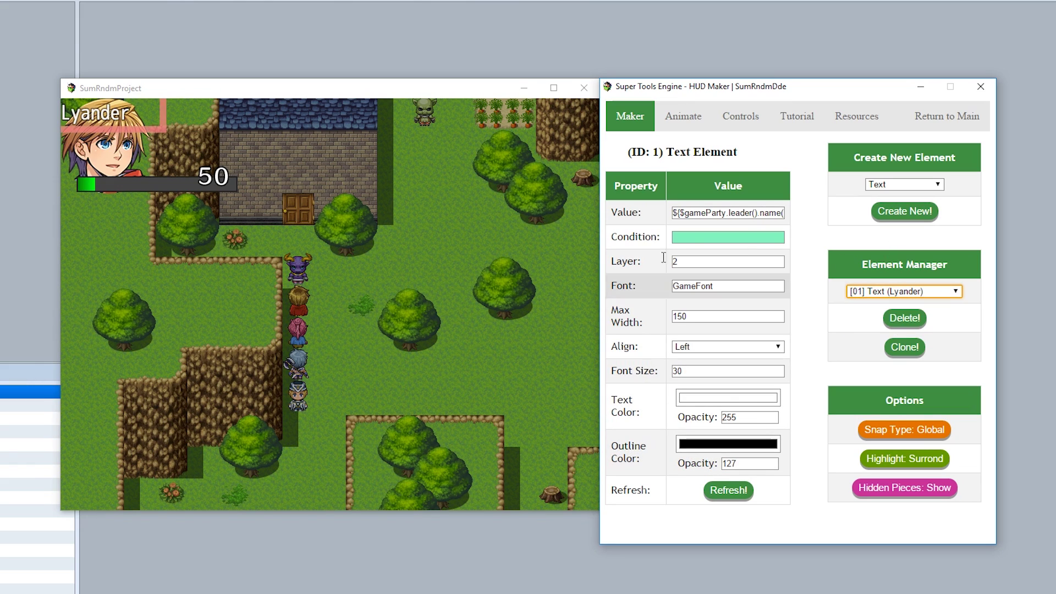
{"action": "mouse_move", "coordinate": [111, 112]}
{"action": "left_mouse_down"}
{"action": "mouse_move", "coordinate": [132, 125]}
{"action": "mouse_move", "coordinate": [118, 118]}
{"action": "mouse_move", "coordinate": [126, 116]}
{"action": "left_mouse_up"}
{"action": "left_click", "coordinate": [726, 347]}
{"action": "left_click", "coordinate": [710, 365]}
{"action": "left_click", "coordinate": [728, 490]}
{"action": "left_click_drag", "start_coordinate": [125, 117], "coordinate": [111, 117]}
{"action": "left_click", "coordinate": [897, 431]}
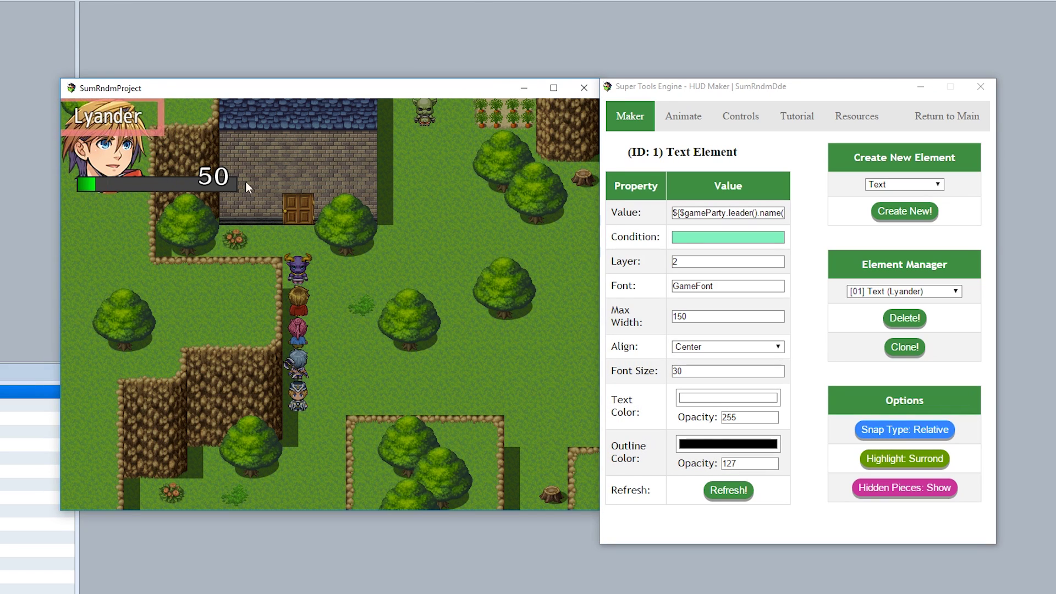
{"action": "left_click", "coordinate": [859, 428]}
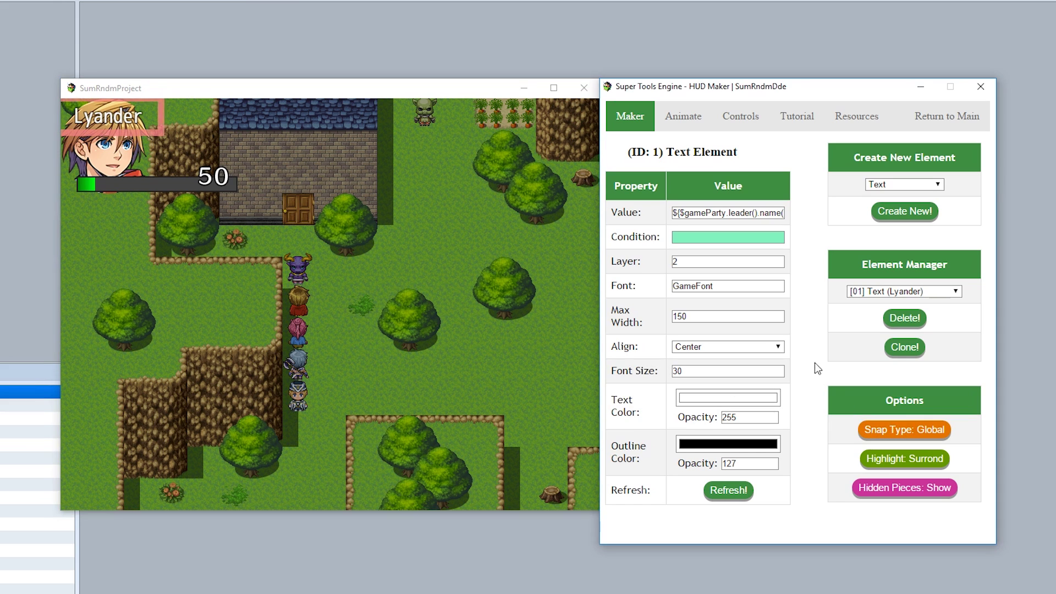
Step: Leave HUD Maker and swap the first and fourth party members with the game's Formation command, then walk the party across the map
{"action": "left_click", "coordinate": [928, 118]}
{"action": "right_click", "coordinate": [319, 350]}
{"action": "double_click", "coordinate": [152, 223]}
{"action": "double_click", "coordinate": [383, 469]}
{"action": "double_click", "coordinate": [312, 163]}
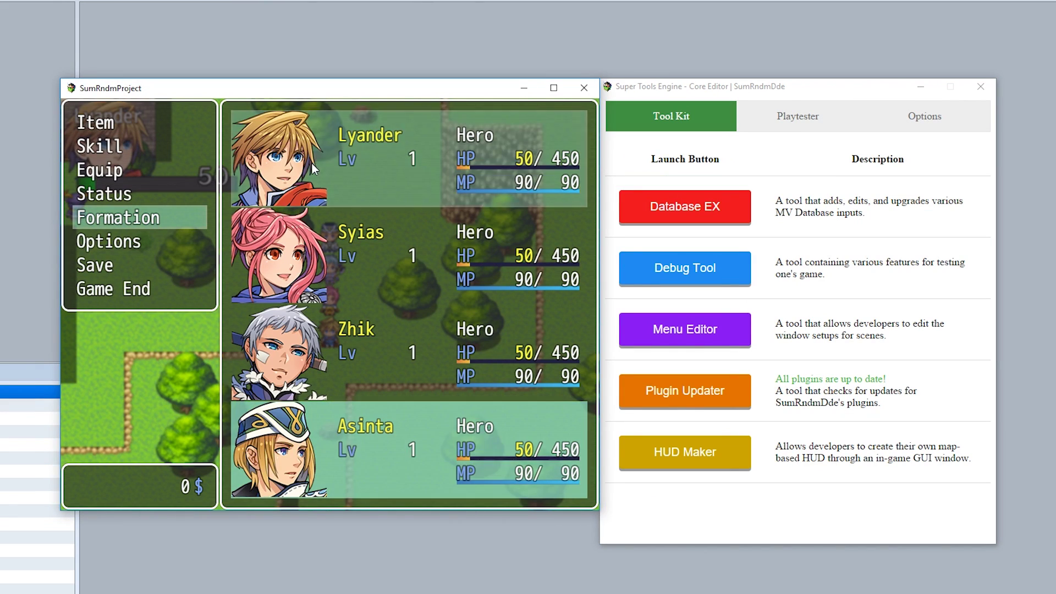
{"action": "right_click", "coordinate": [377, 331]}
{"action": "right_click", "coordinate": [362, 322]}
{"action": "left_click_drag", "start_coordinate": [170, 321], "coordinate": [413, 333]}
{"action": "left_click", "coordinate": [251, 346]}
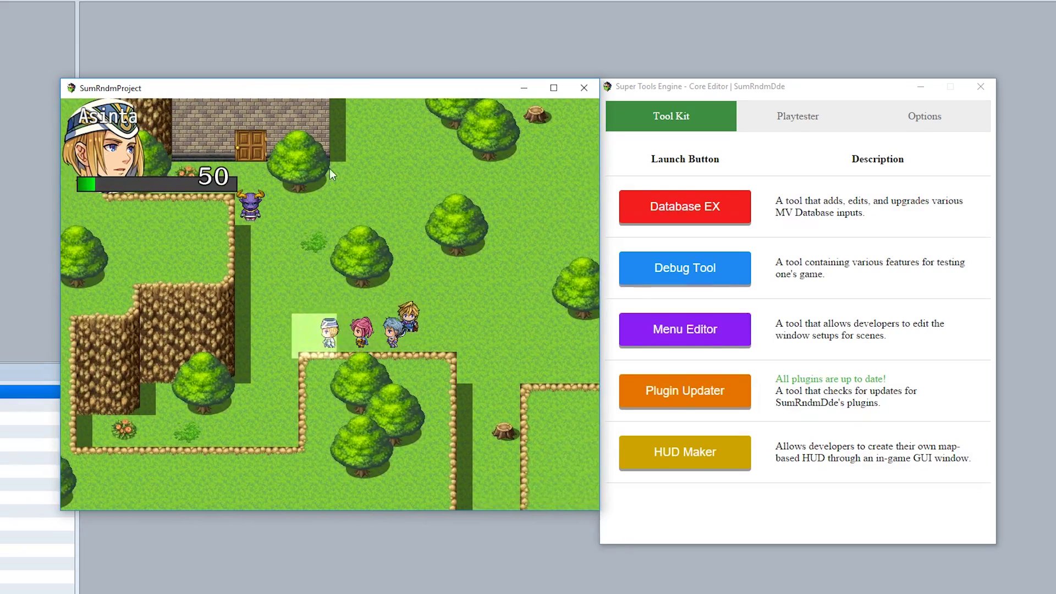
Step: Reopen HUD Maker and create a Shape element set to Rectangle with width 200 and height 36
{"action": "left_click", "coordinate": [733, 455]}
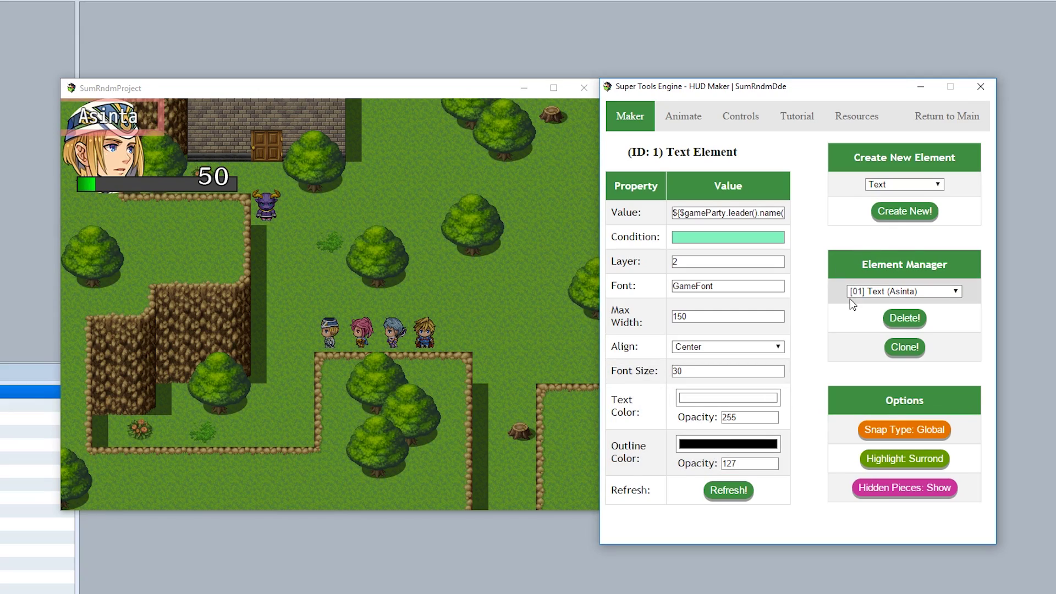
{"action": "left_click", "coordinate": [875, 183]}
{"action": "left_click", "coordinate": [880, 217]}
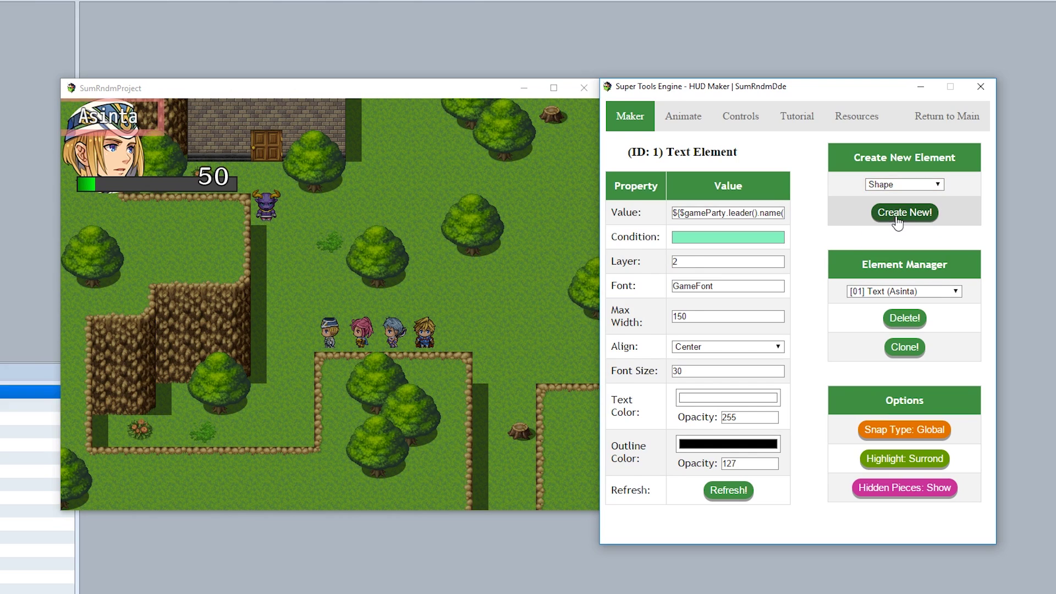
{"action": "left_click", "coordinate": [905, 211]}
{"action": "left_click", "coordinate": [694, 262]}
{"action": "left_click", "coordinate": [692, 271]}
{"action": "double_click", "coordinate": [690, 285]}
{"action": "type", "text": "200"}
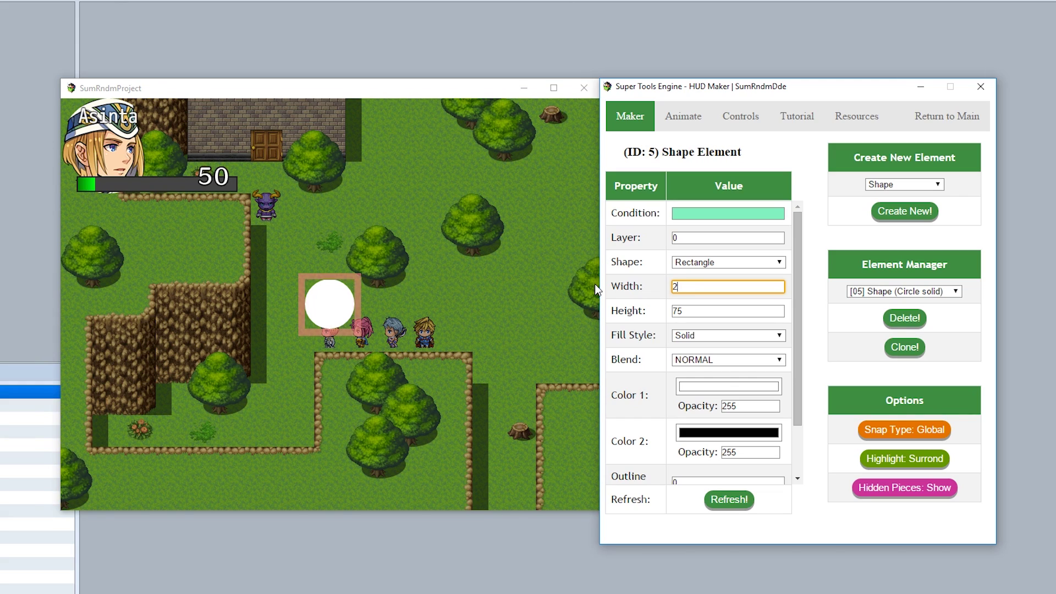
{"action": "key", "text": "Tab"}
{"action": "type", "text": "36"}
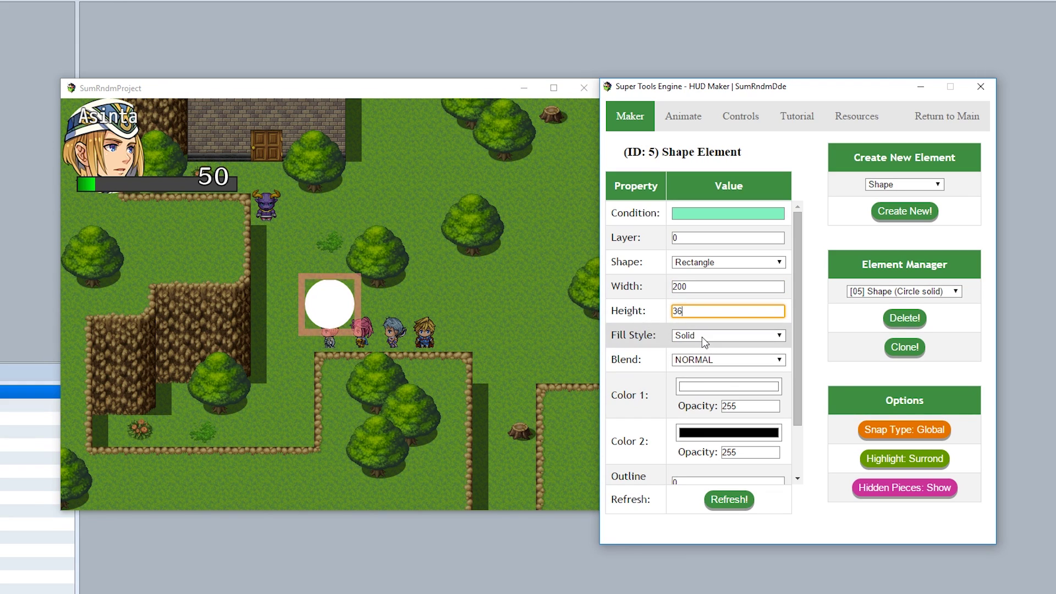
Step: Set the shape element's Color 1 to black with an opacity of 125
{"action": "scroll", "coordinate": [796, 358], "scroll_direction": "down", "scroll_amount": 1}
{"action": "left_click", "coordinate": [729, 355]}
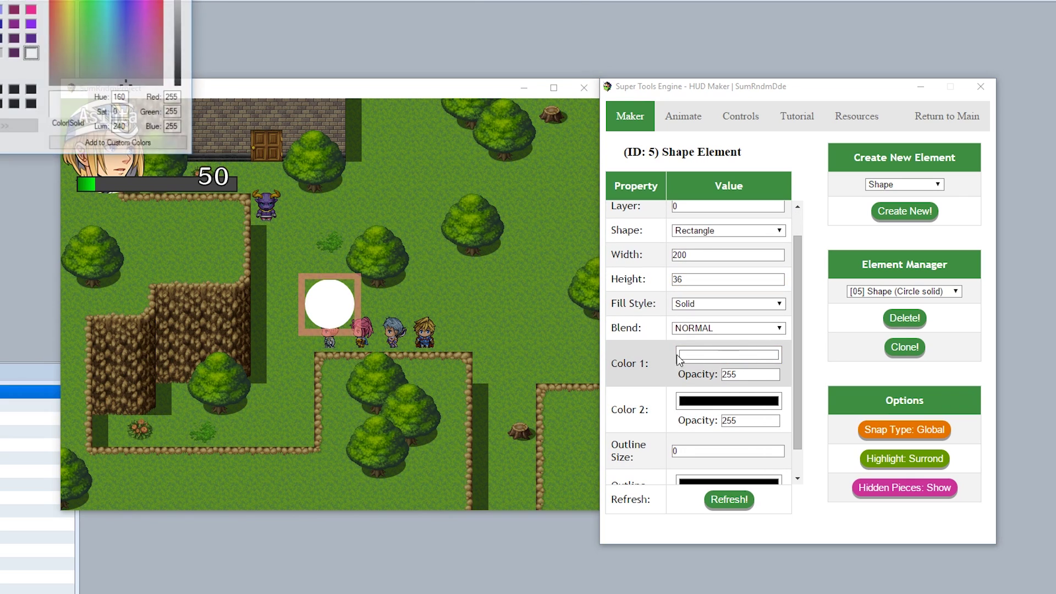
{"action": "left_click_drag", "start_coordinate": [36, 0], "coordinate": [622, 219]}
{"action": "left_click_drag", "start_coordinate": [775, 231], "coordinate": [674, 374]}
{"action": "left_click", "coordinate": [509, 413]}
{"action": "type", "text": "125"}
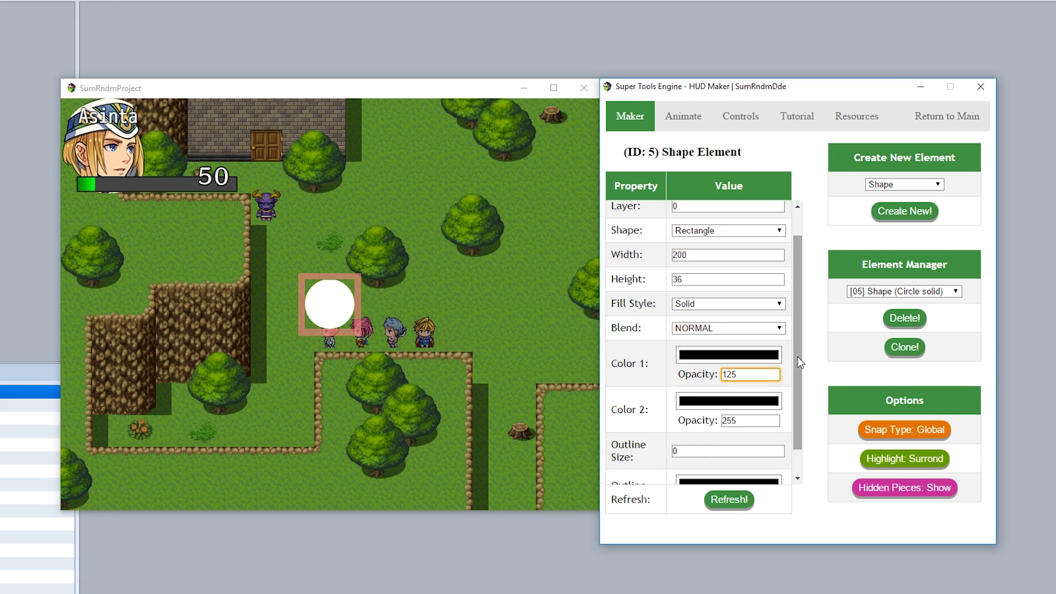
Step: Set the shape element's layer to 1, refresh it, and place it behind the leader's name, switching the snap type to Relative
{"action": "scroll", "coordinate": [798, 356], "scroll_direction": "down", "scroll_amount": 1}
{"action": "left_click_drag", "start_coordinate": [798, 348], "coordinate": [796, 292]}
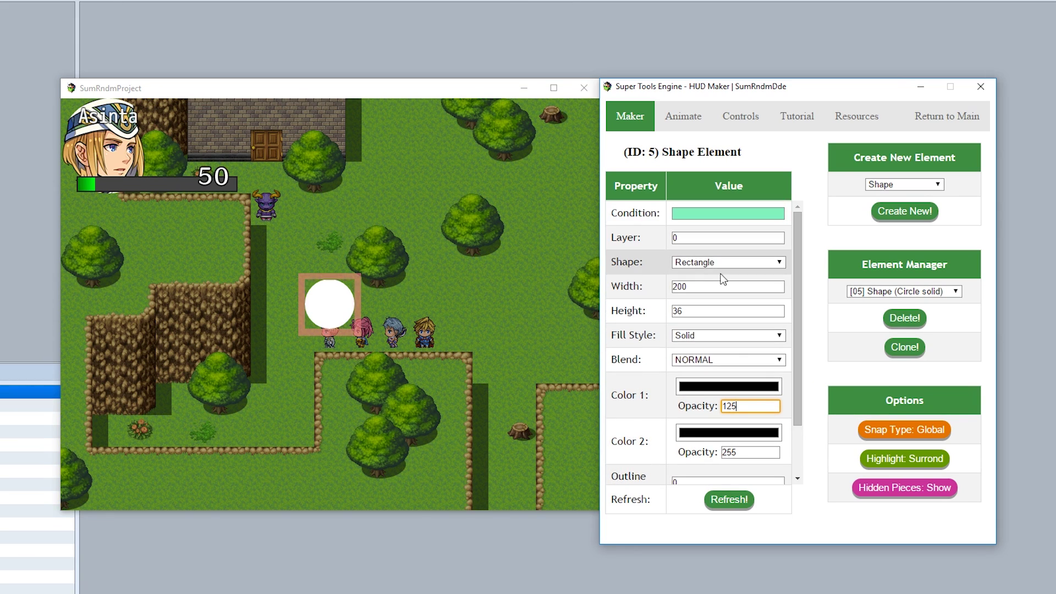
{"action": "left_click_drag", "start_coordinate": [691, 238], "coordinate": [637, 253]}
{"action": "type", "text": "1"}
{"action": "left_click", "coordinate": [729, 500]}
{"action": "left_click_drag", "start_coordinate": [308, 305], "coordinate": [111, 122]}
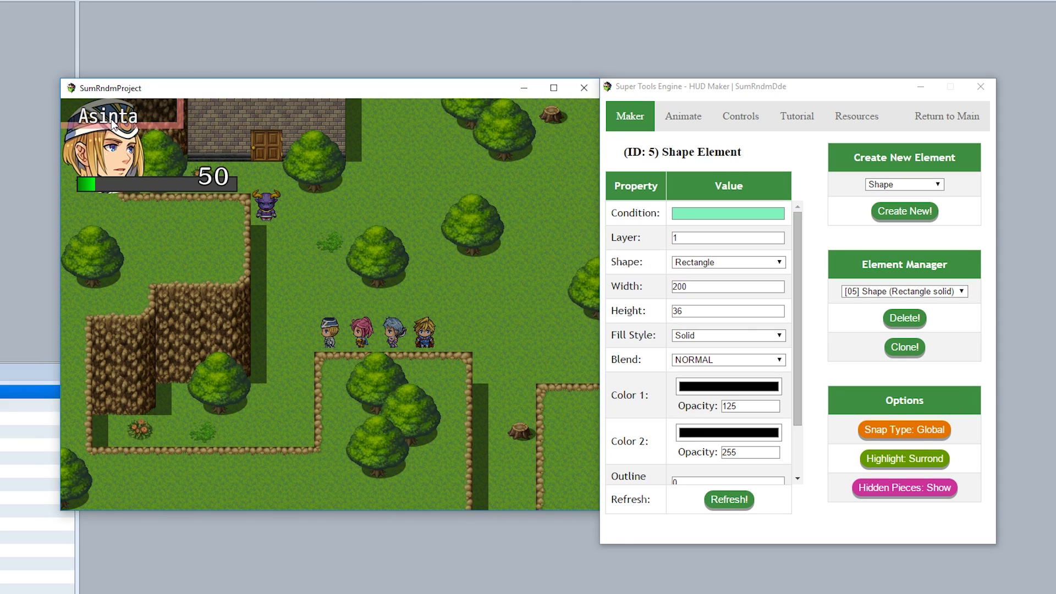
{"action": "left_click", "coordinate": [907, 430]}
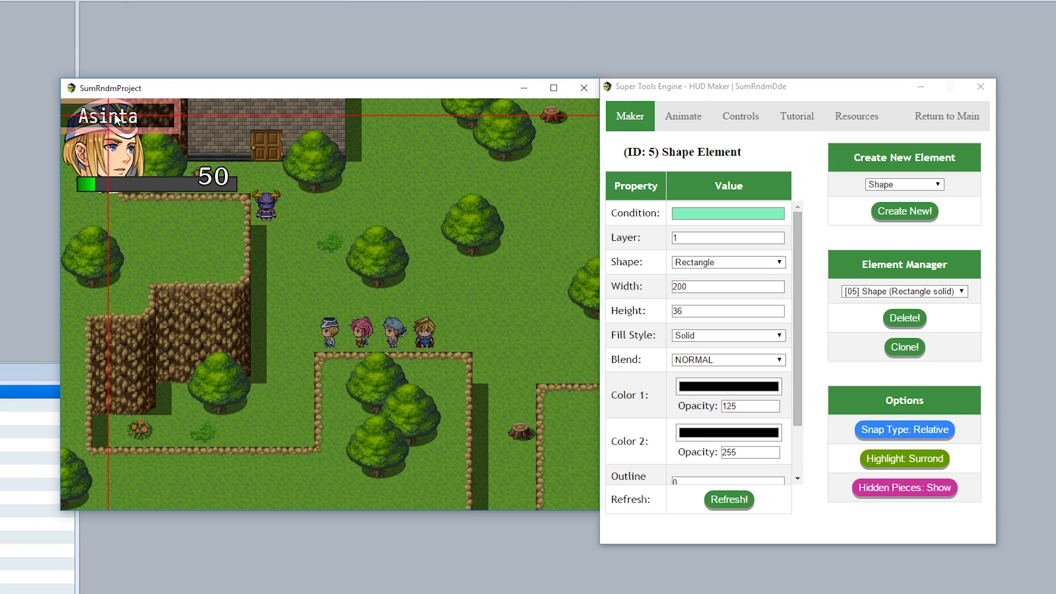
Step: Return to the main tool kit and walk the party around the map to check the HUD in the game
{"action": "left_click", "coordinate": [962, 121]}
{"action": "left_click_drag", "start_coordinate": [325, 289], "coordinate": [372, 415]}
{"action": "left_click", "coordinate": [398, 284]}
{"action": "left_click", "coordinate": [352, 211]}
{"action": "left_click", "coordinate": [299, 274]}
{"action": "left_click", "coordinate": [282, 409]}
{"action": "left_click", "coordinate": [255, 396]}
{"action": "left_click", "coordinate": [229, 383]}
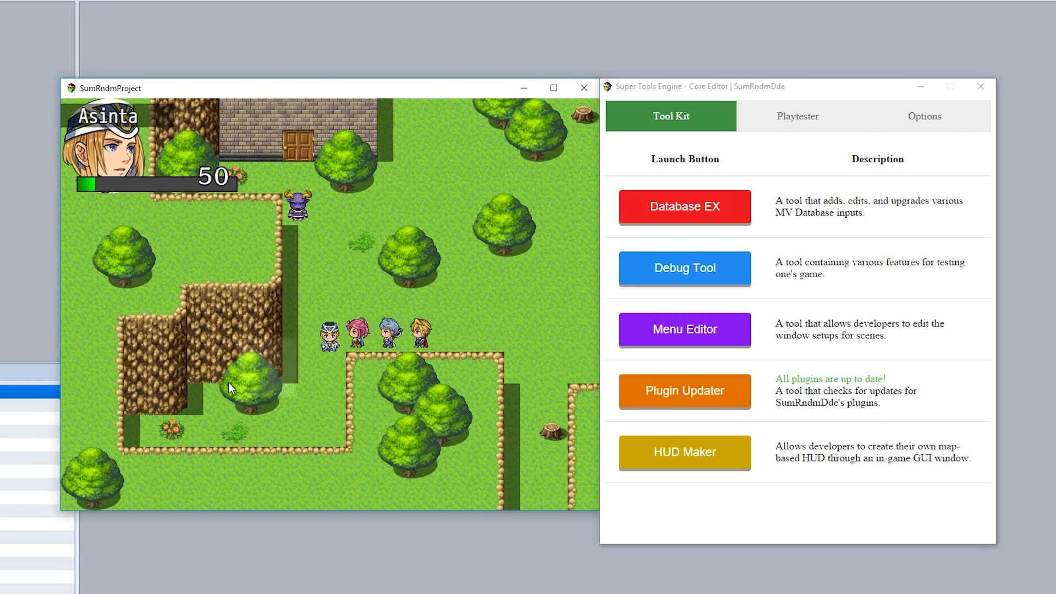